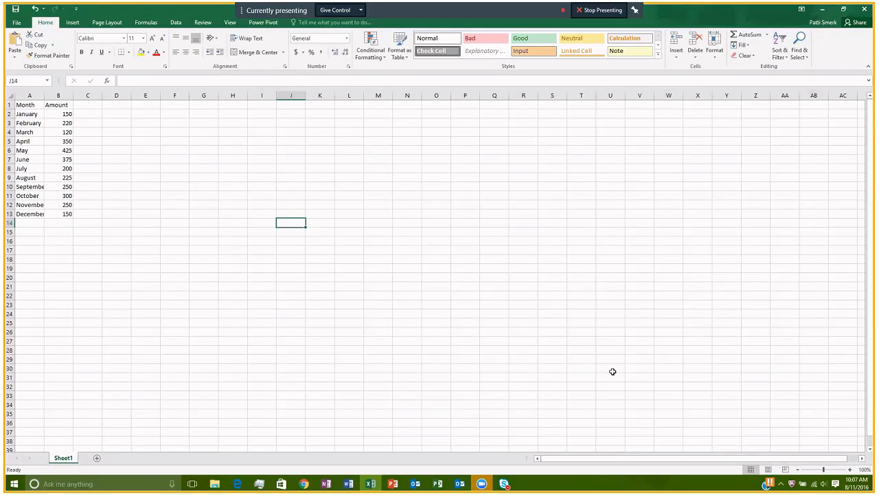
Widen column A so the full month names fit.
drag(44, 96, 48, 95)
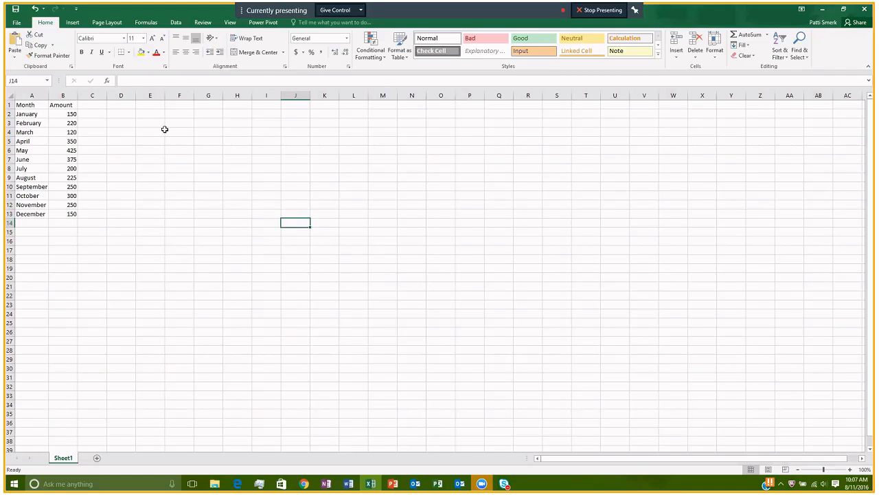
drag(51, 98, 53, 94)
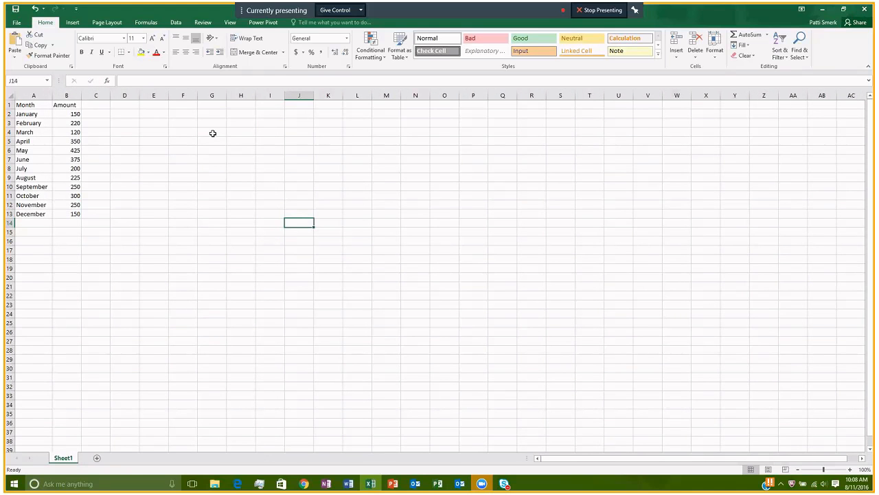
Insert a 2-D clustered column chart from A1:B13 and enlarge it up to around column G, row 3.
click(41, 105)
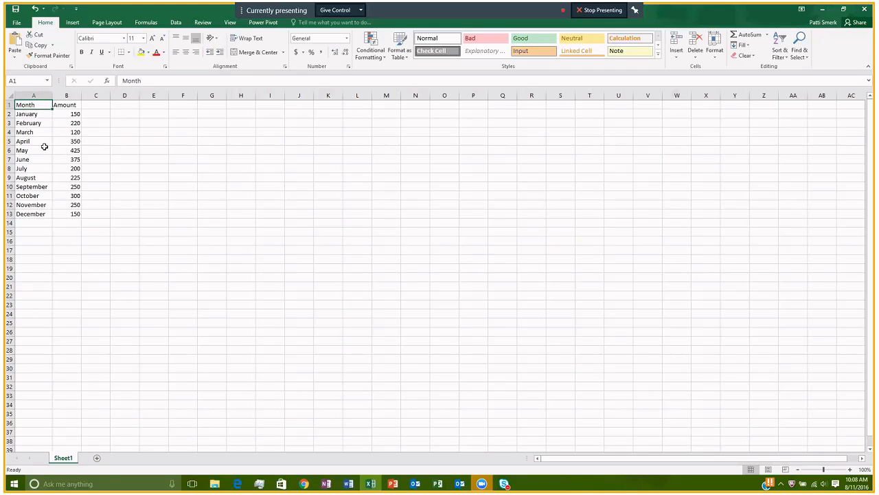
click(147, 204)
drag(24, 104, 68, 214)
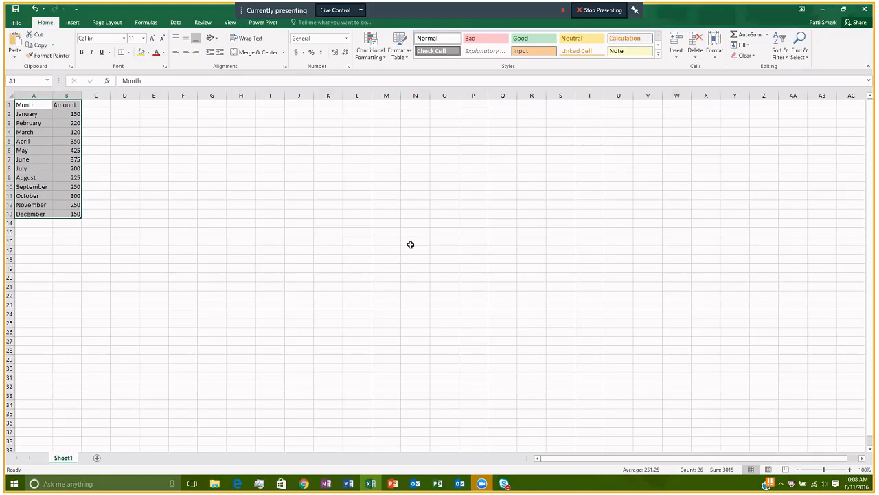
mouse_move(35, 117)
click(73, 23)
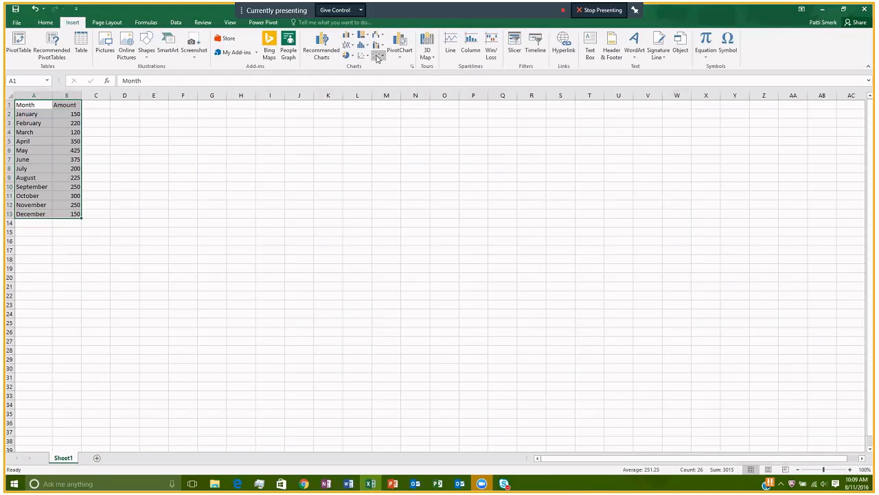
click(347, 37)
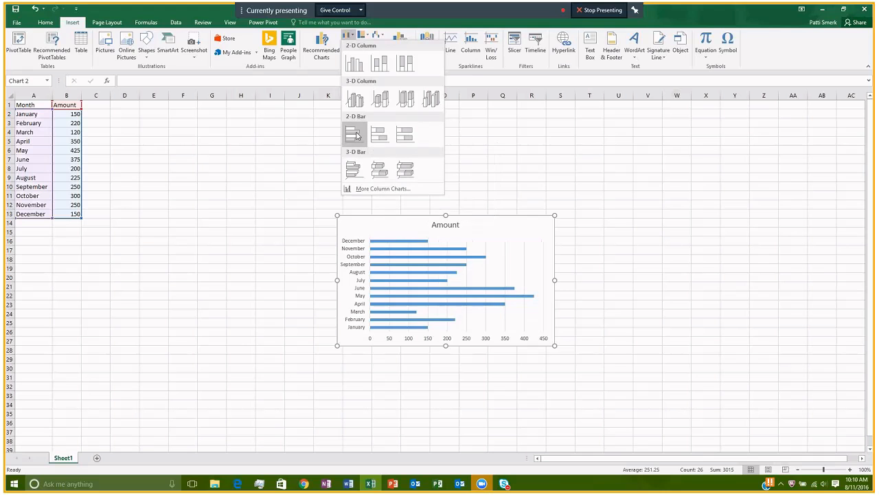
click(355, 64)
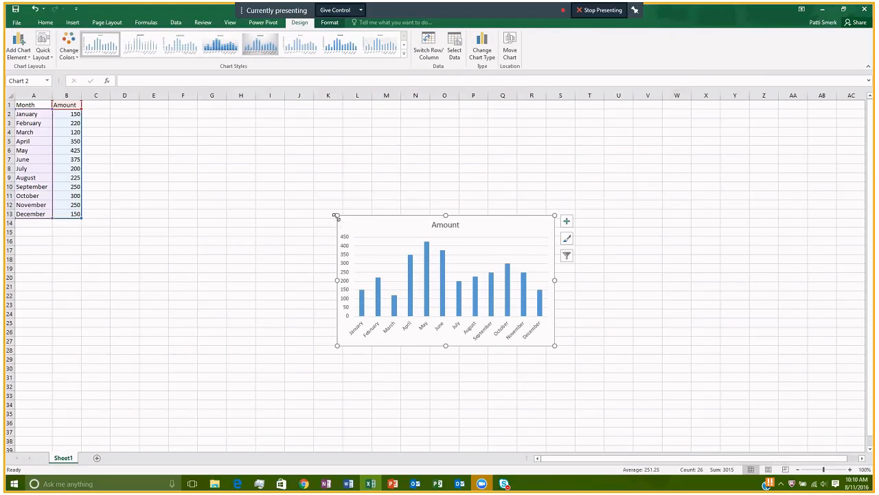
drag(336, 216, 199, 123)
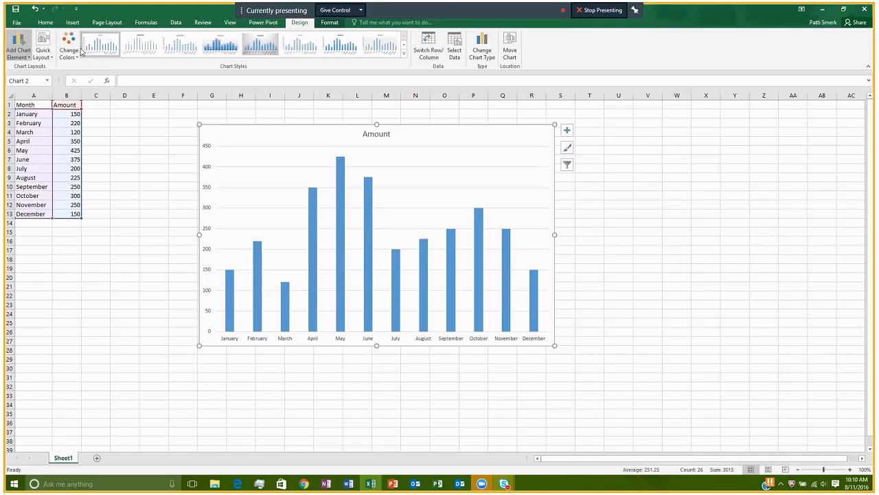
Try out the first six chart styles on the column chart one after another.
click(219, 46)
click(107, 53)
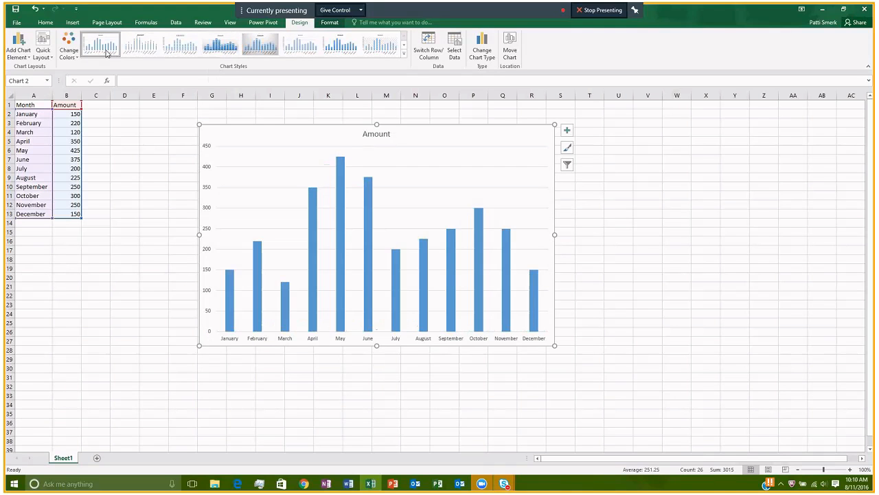
click(146, 47)
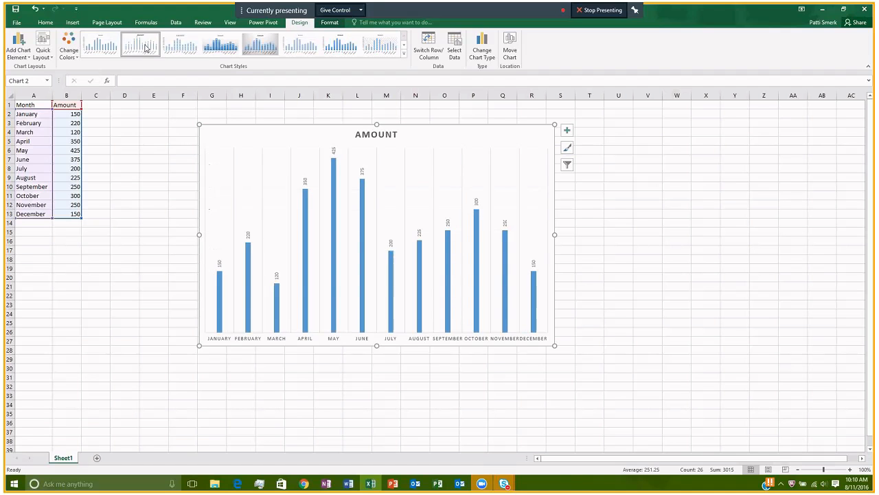
click(183, 48)
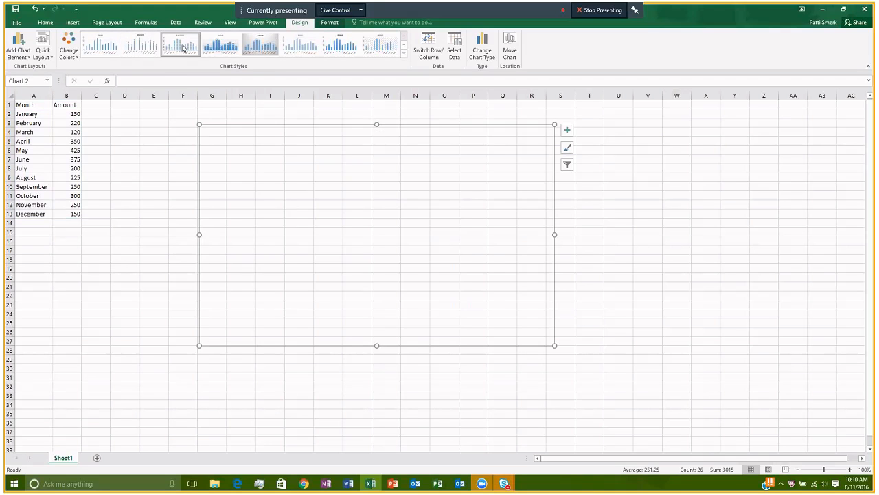
click(219, 46)
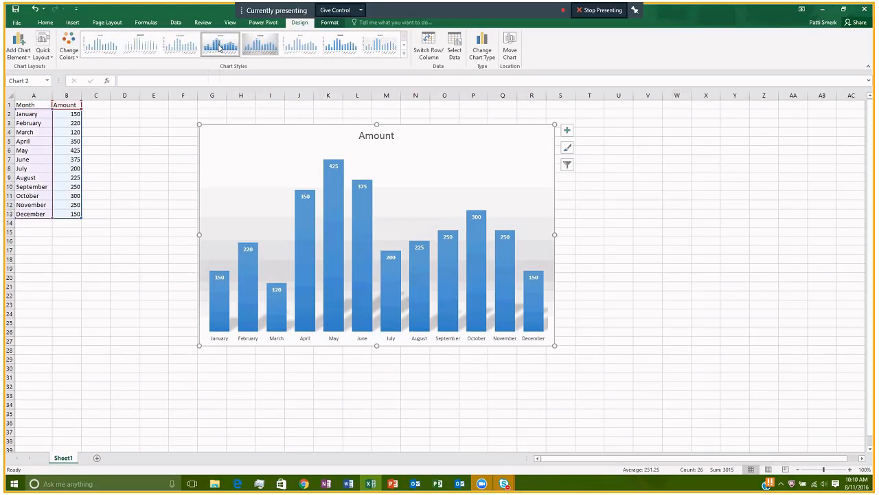
click(254, 46)
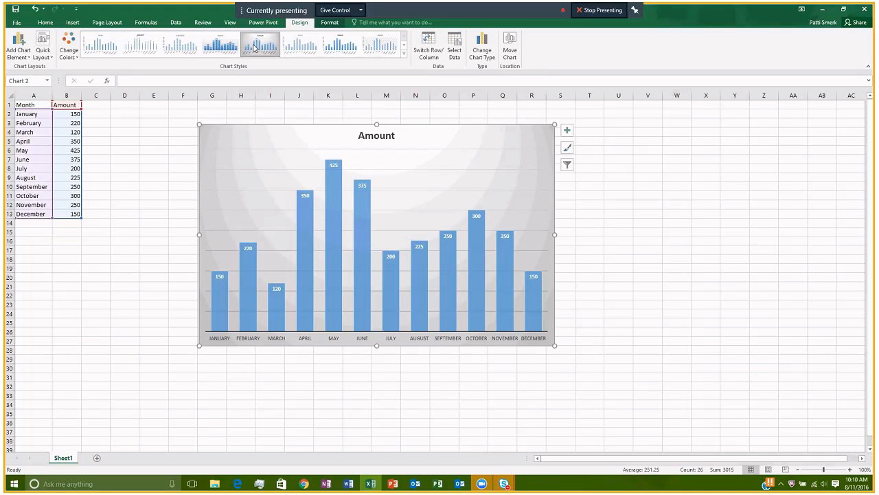
click(303, 47)
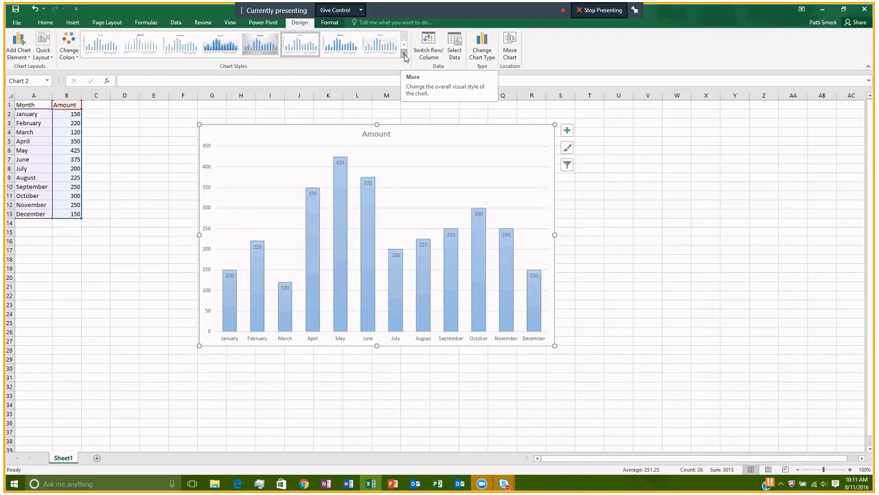
Try the dark gradient chart style from the expanded style gallery, and return the chart to the first style.
click(404, 57)
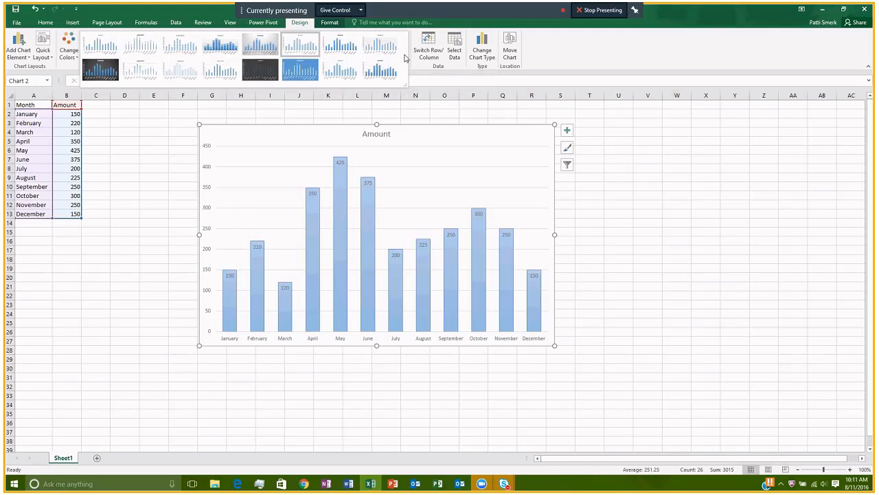
click(103, 69)
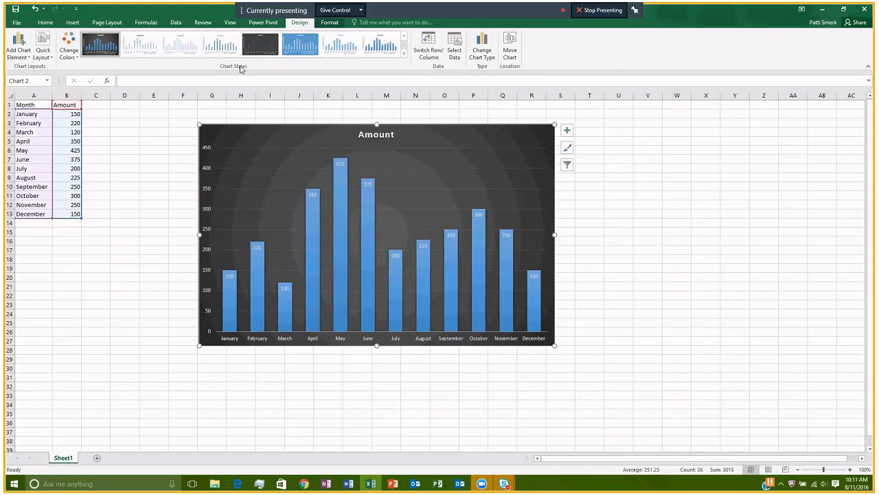
click(404, 36)
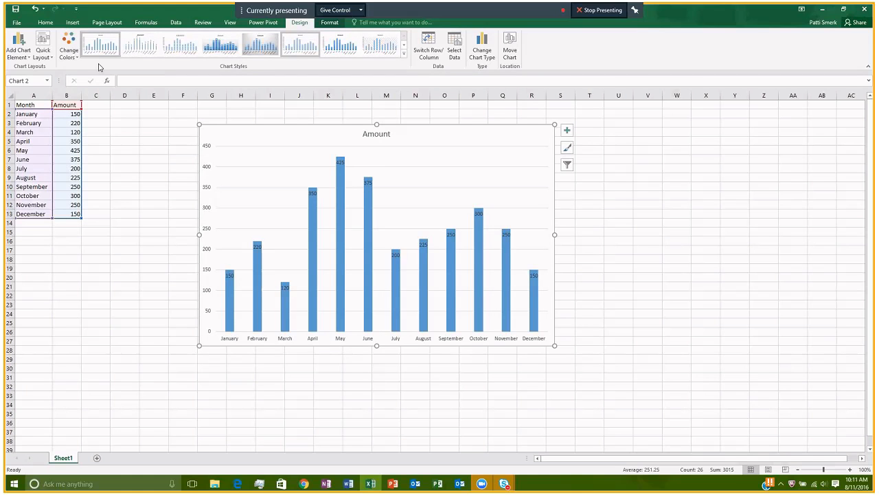
Recolor the chart with the orange-led Colorful palette and apply the style with the grey gradient background.
click(70, 59)
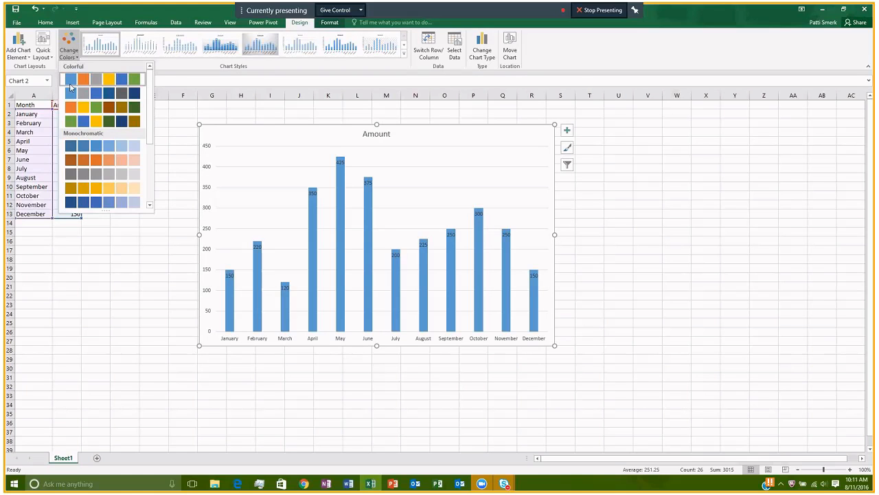
click(67, 109)
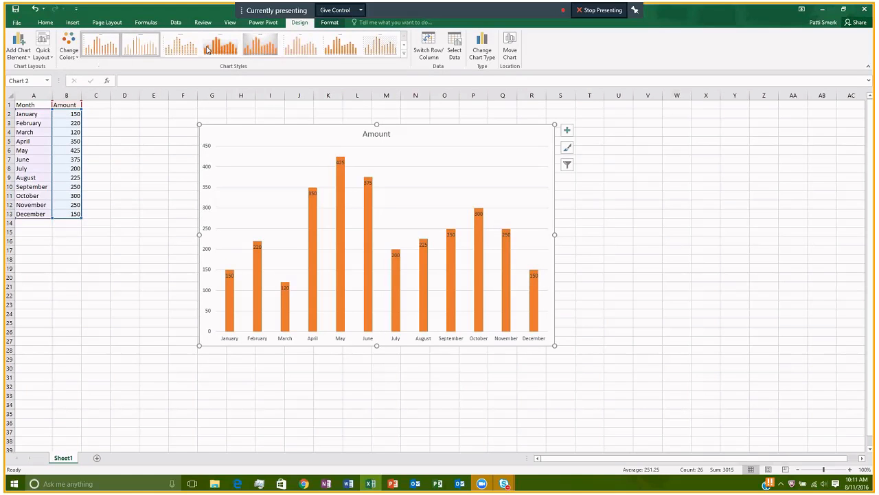
click(260, 46)
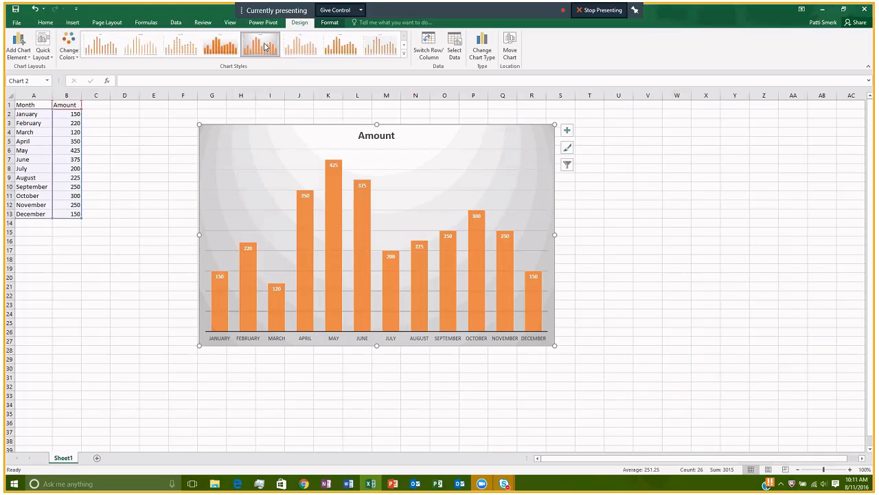
Change the chart colors to the green-led Colorful palette.
click(71, 53)
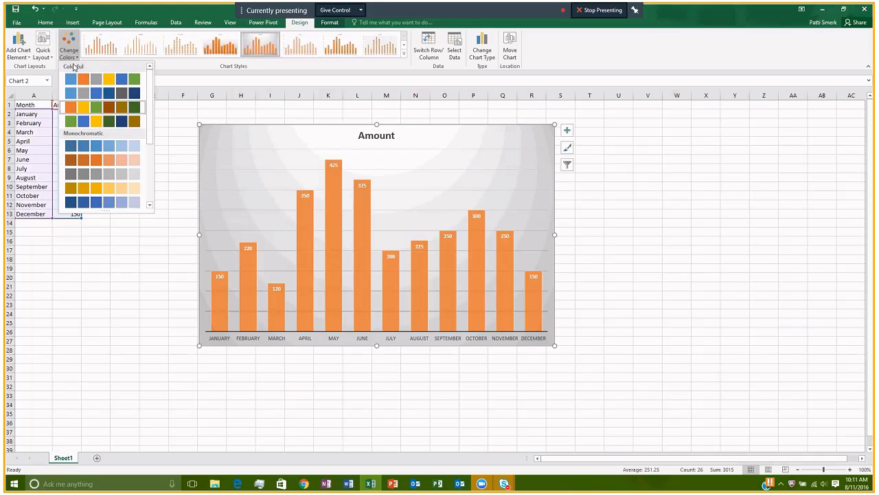
click(73, 124)
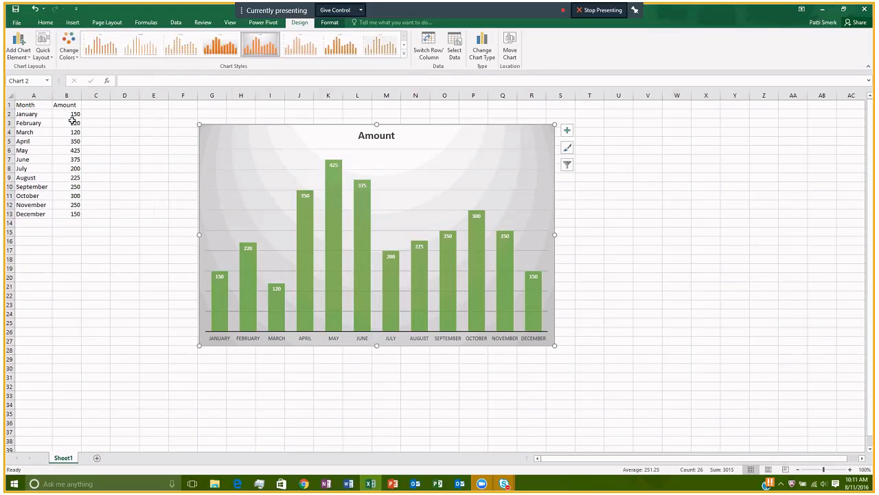
click(74, 58)
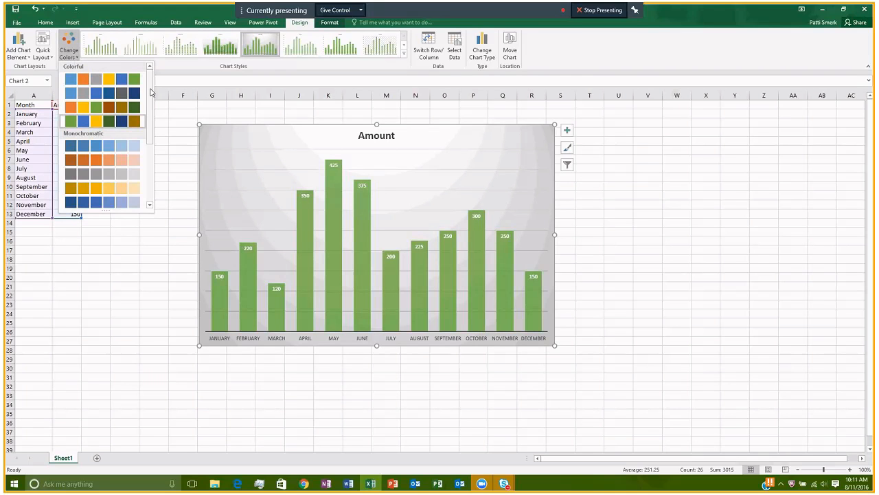
scroll(150, 91, down, 3)
drag(151, 106, 152, 81)
click(188, 155)
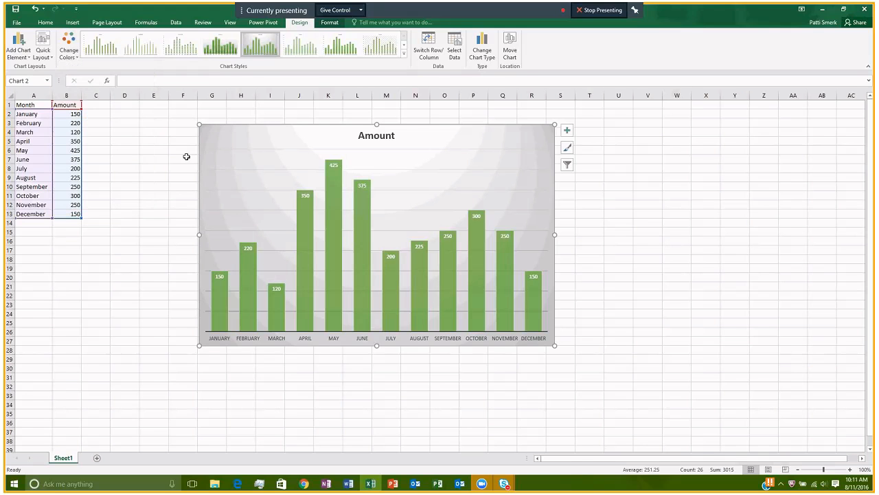
click(22, 58)
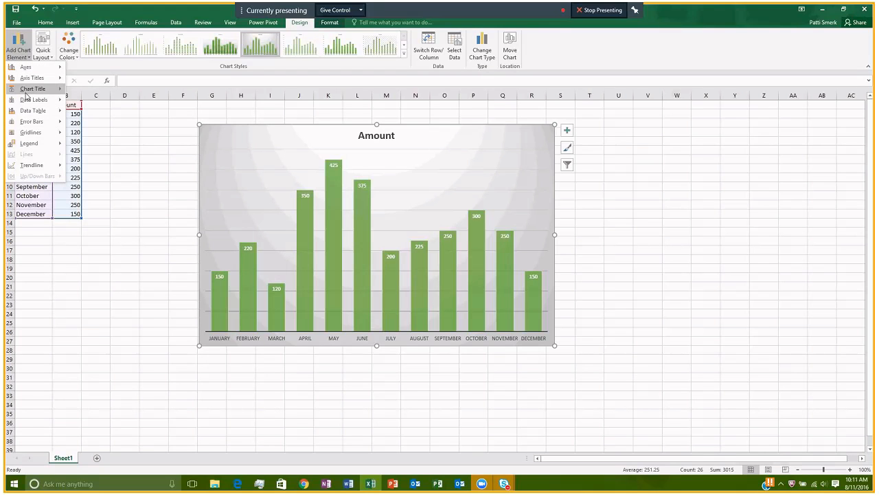
mouse_move(27, 103)
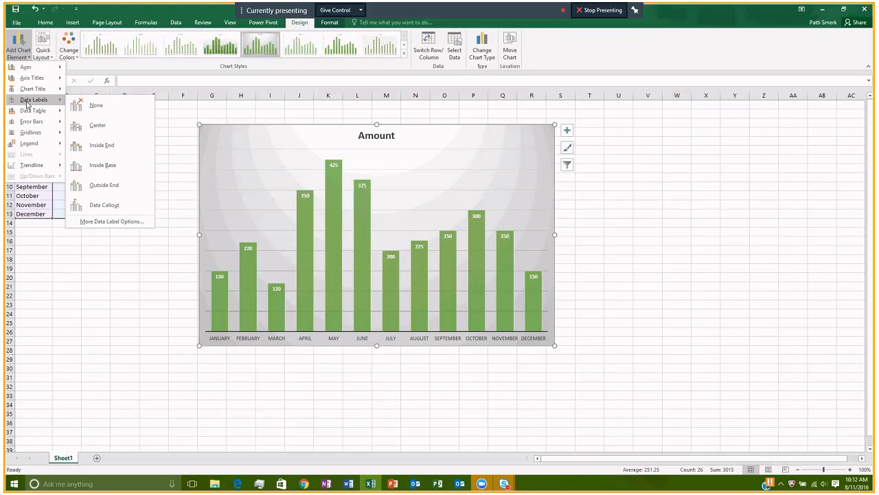
click(163, 167)
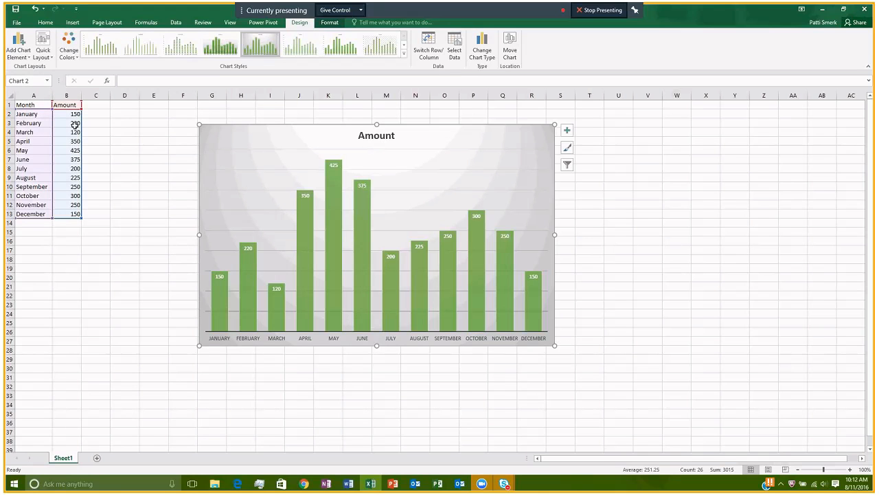
Replace the chart title with "2015 Revenue".
double_click(357, 132)
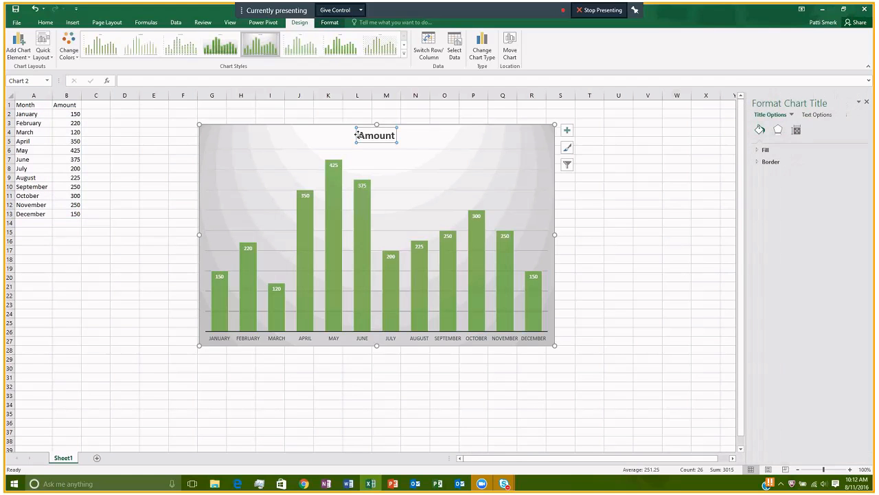
drag(357, 135, 396, 136)
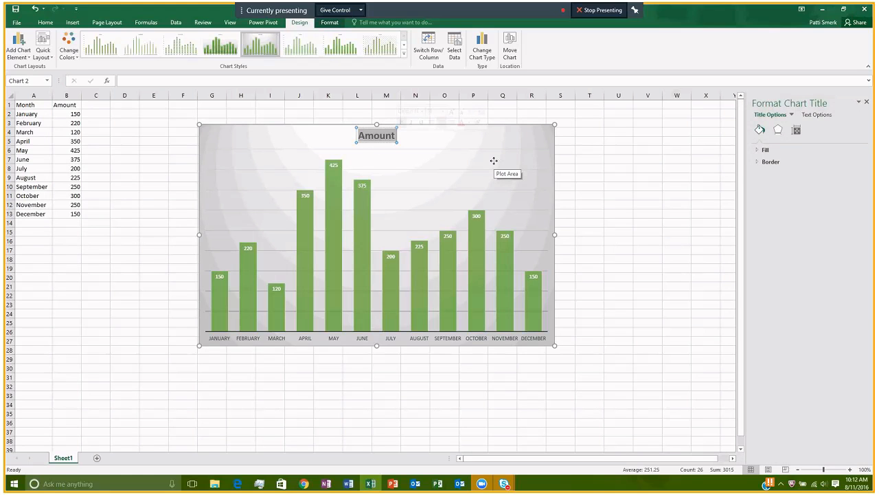
text(Rev)
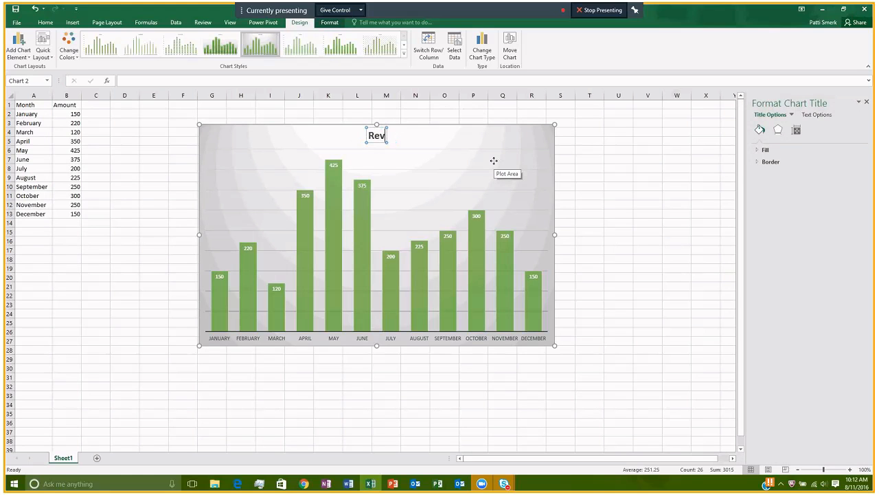
text(enue)
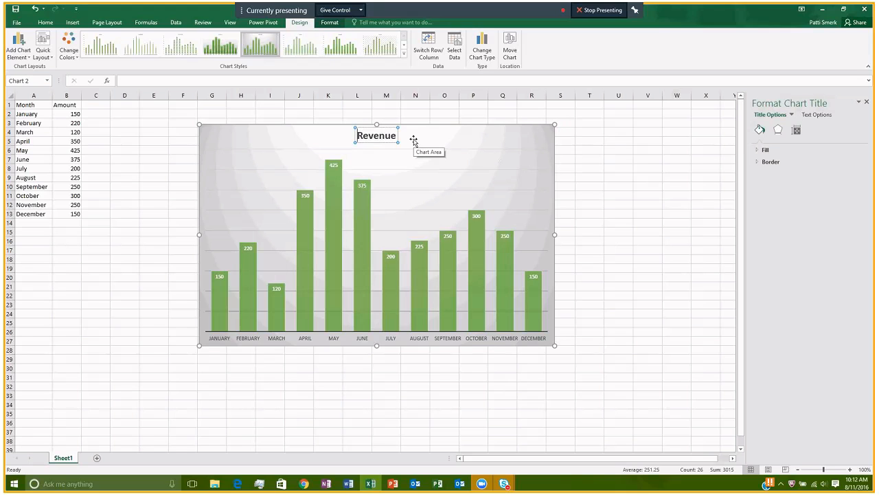
key(Home)
text(2015)
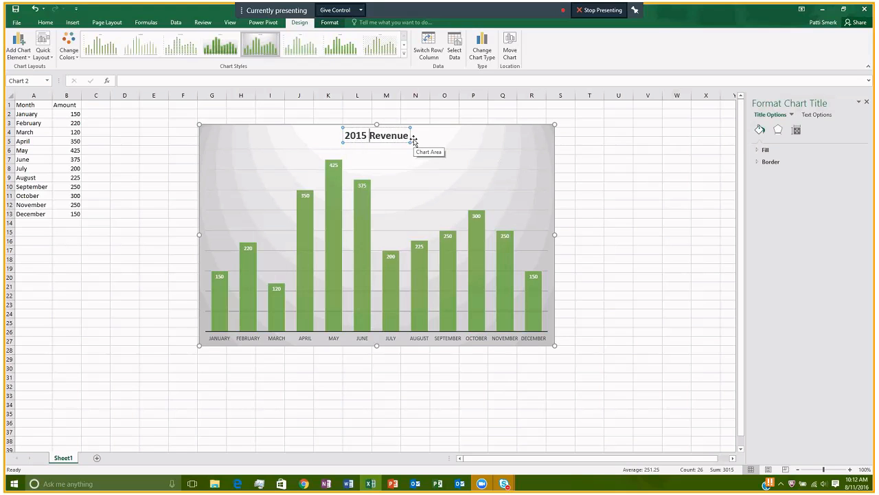
key(Escape)
click(446, 149)
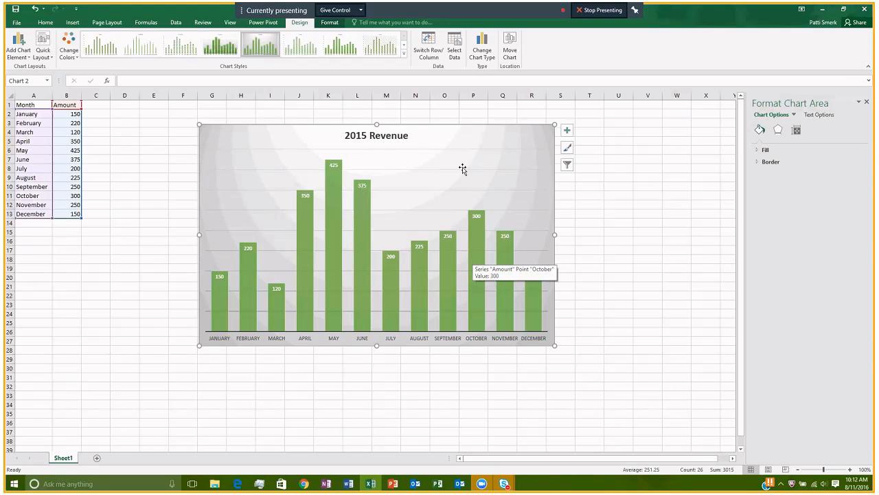
mouse_move(337, 204)
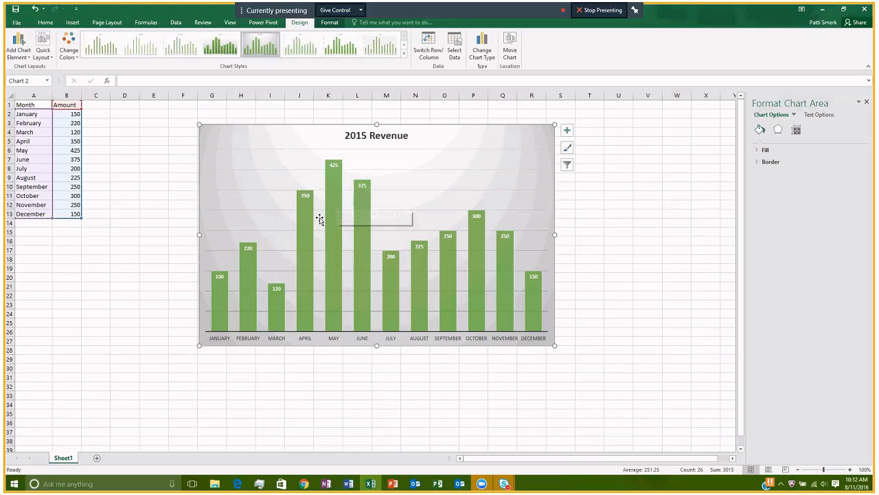
click(333, 209)
click(334, 198)
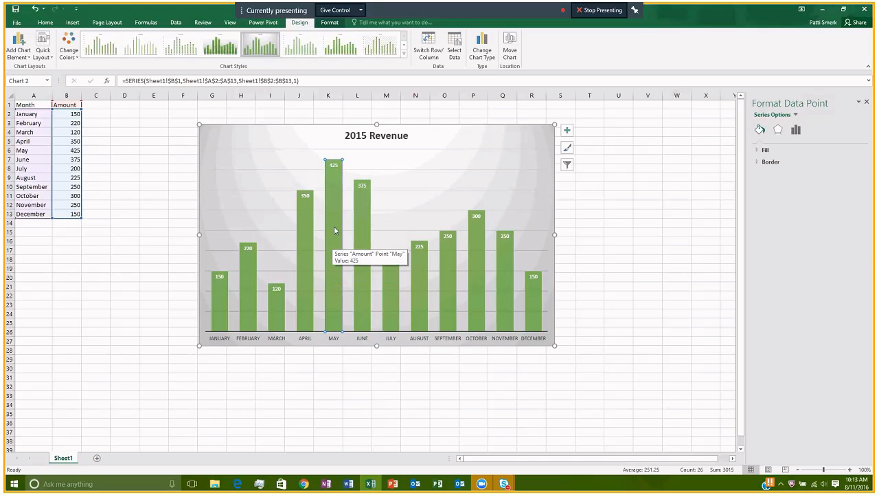
click(442, 186)
click(661, 241)
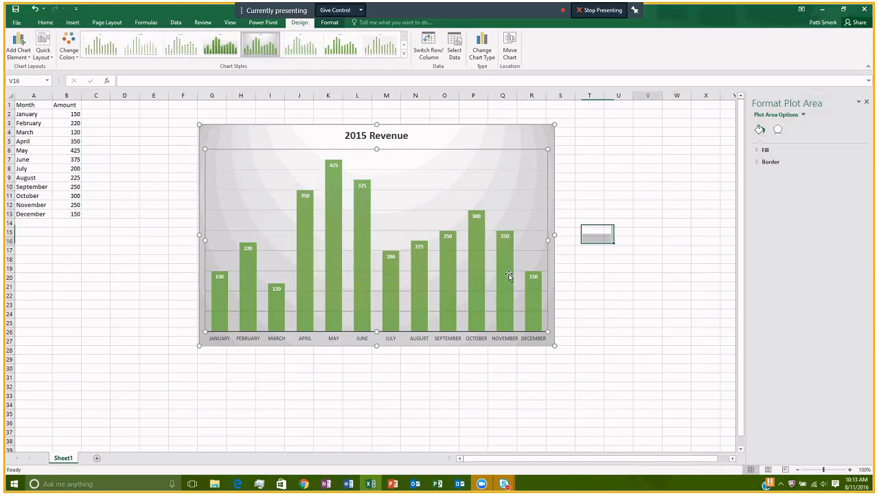
Recolor the chart's columns with the orange-led Colorful palette.
click(505, 257)
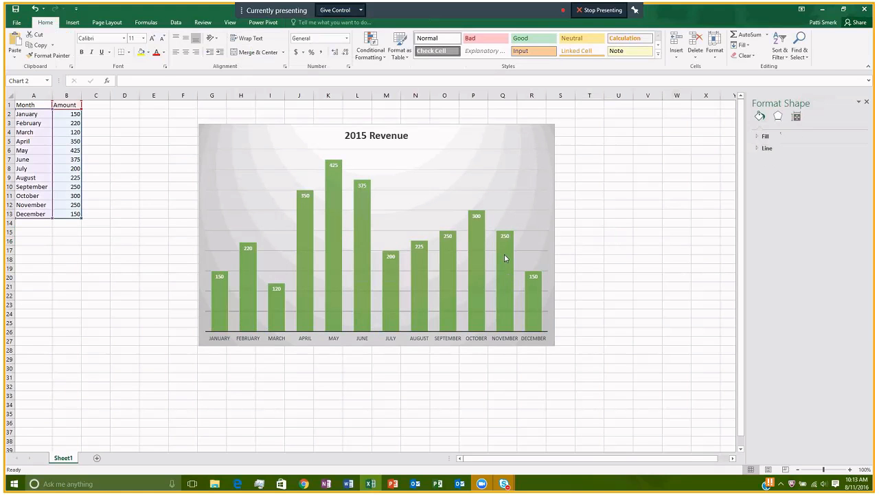
click(504, 256)
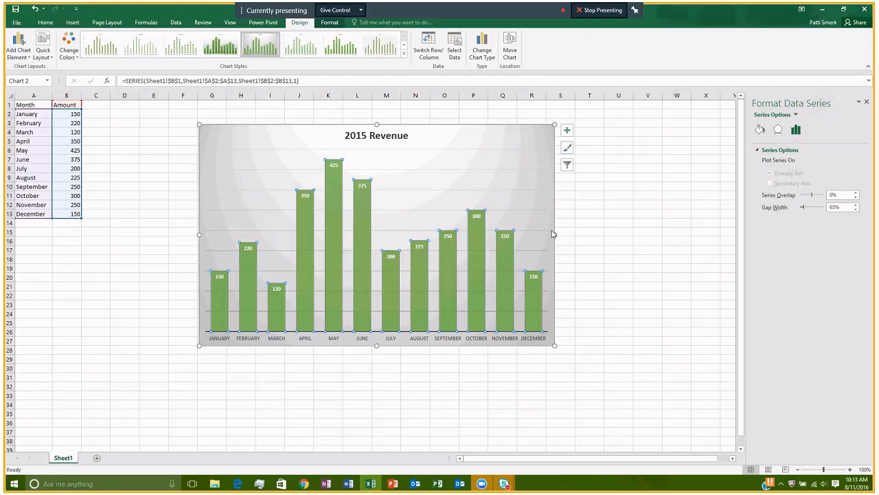
click(567, 150)
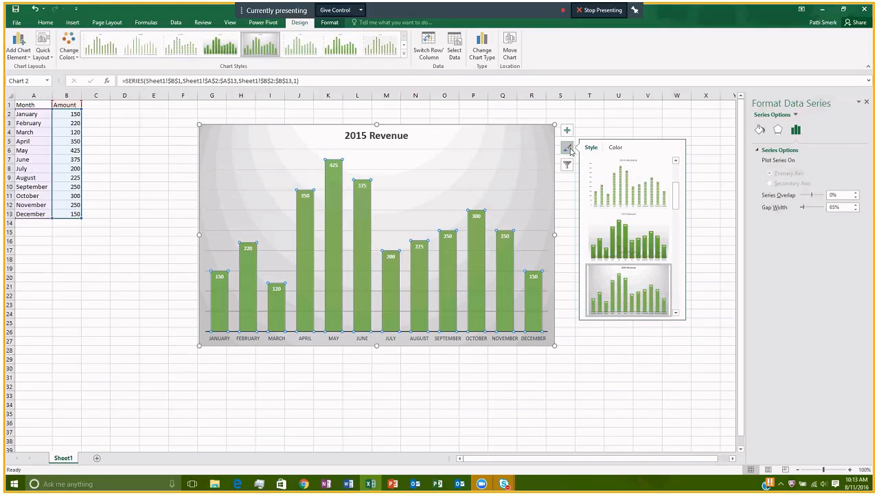
click(615, 149)
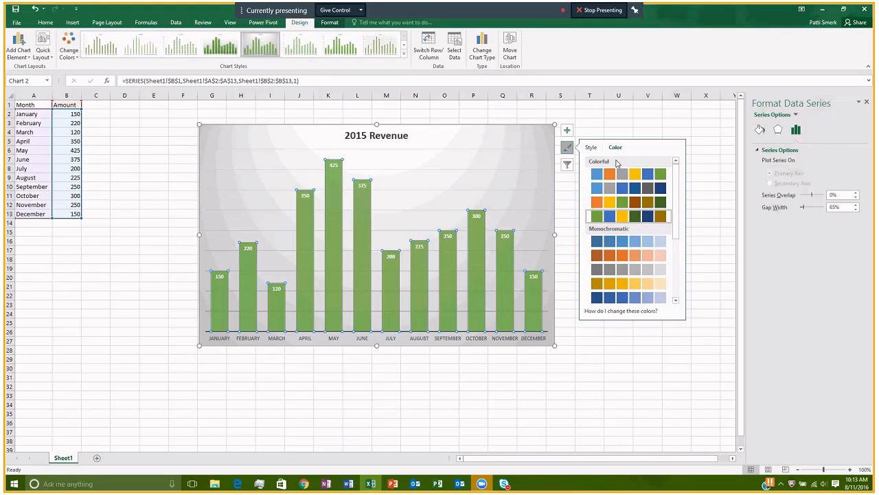
click(598, 203)
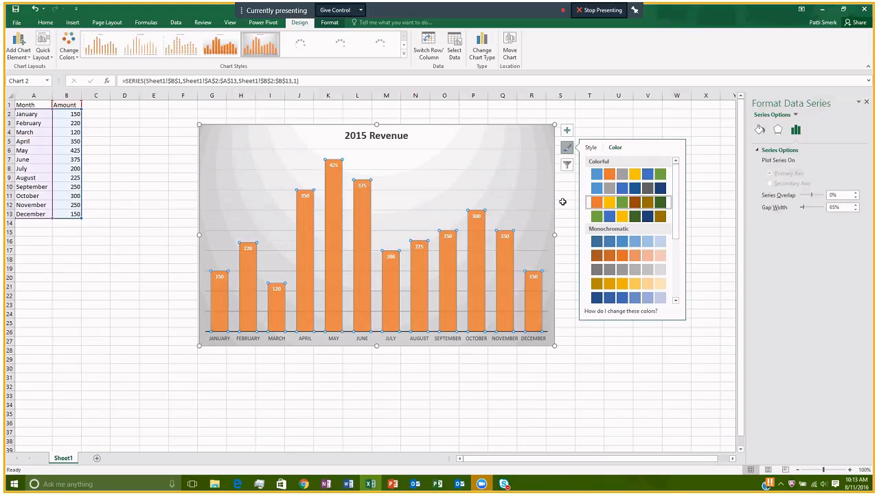
click(563, 201)
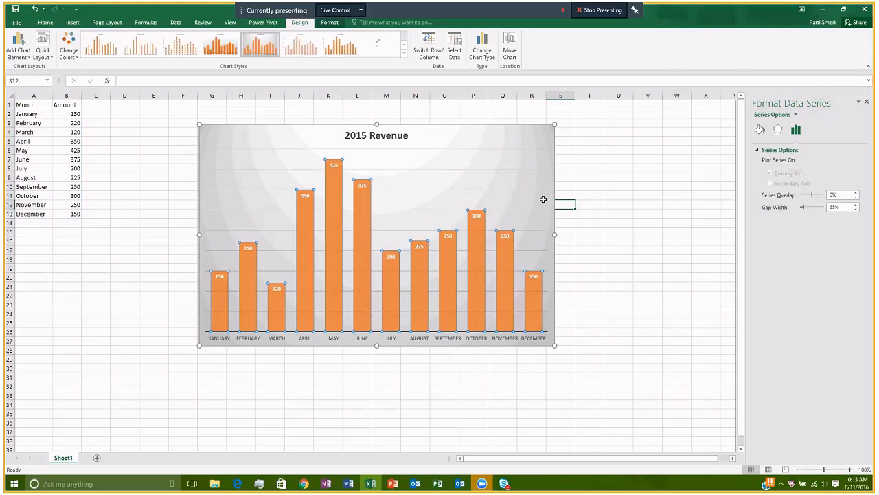
click(544, 199)
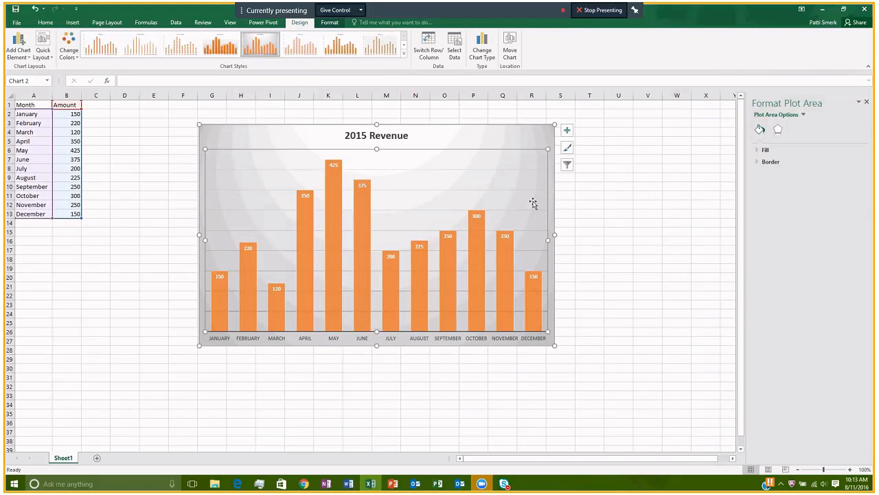
click(334, 202)
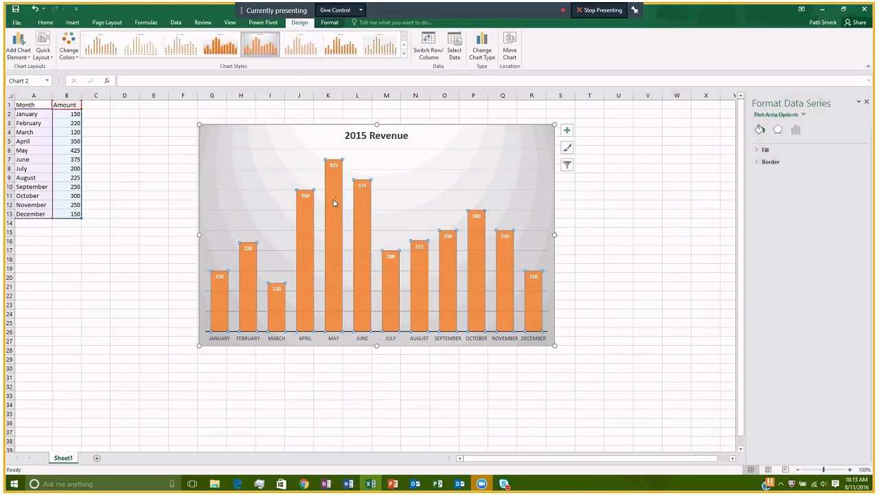
click(334, 202)
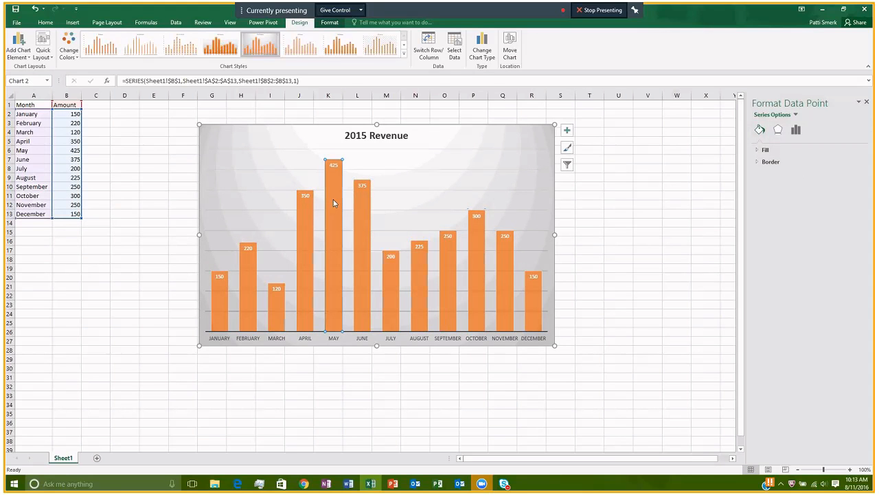
click(668, 248)
Fill only the May column with the dark green theme color.
click(362, 226)
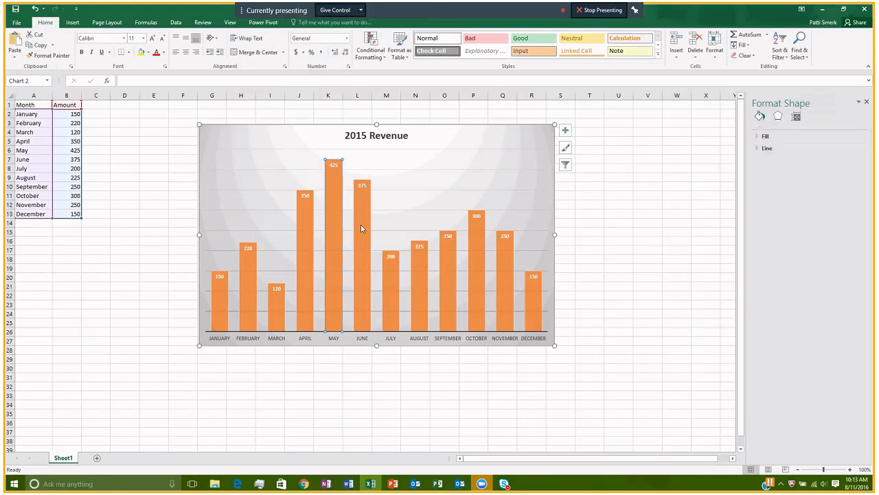
click(360, 227)
click(355, 226)
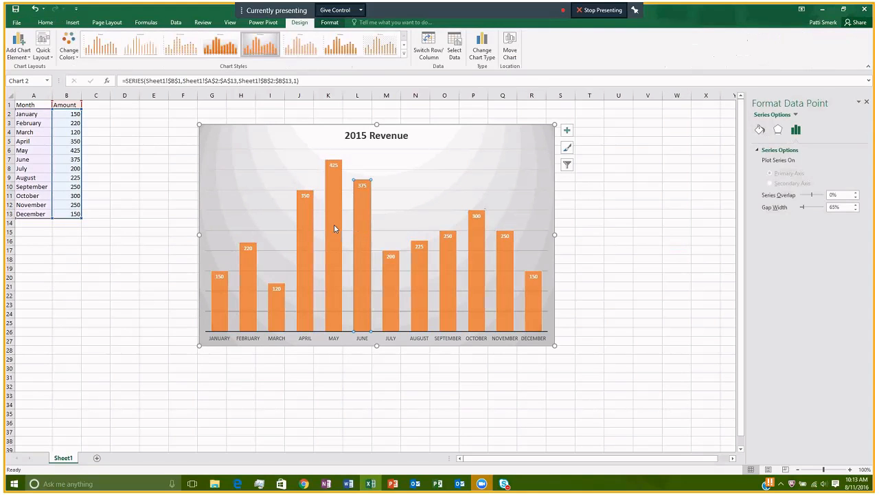
click(335, 228)
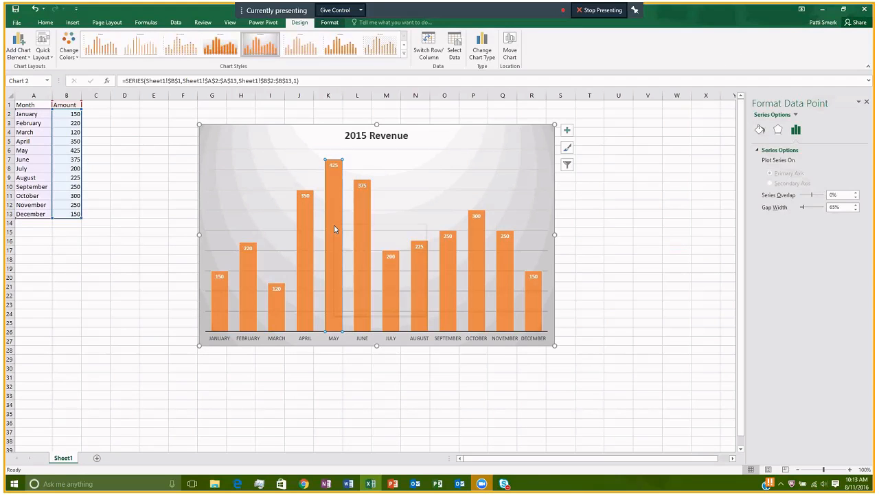
right_click(334, 224)
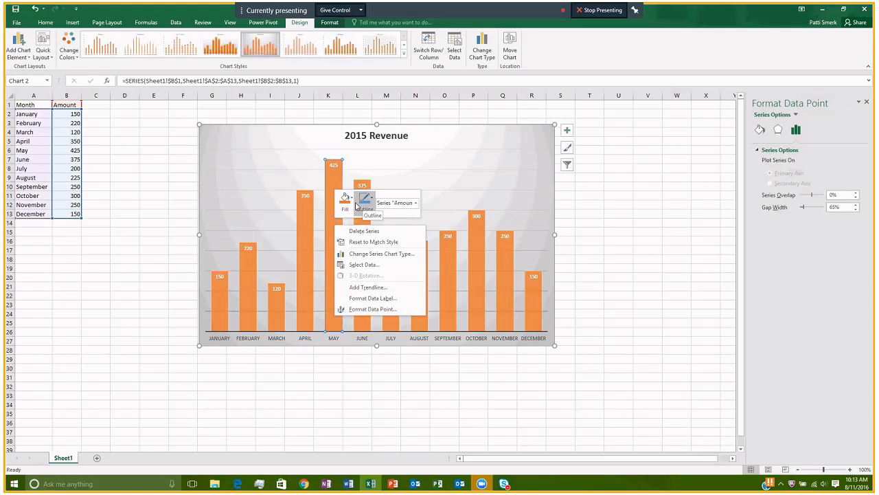
click(349, 200)
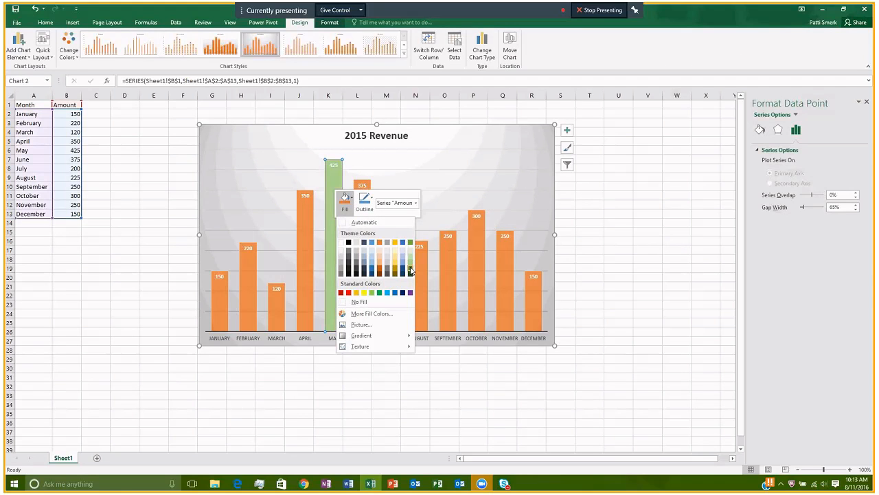
click(410, 271)
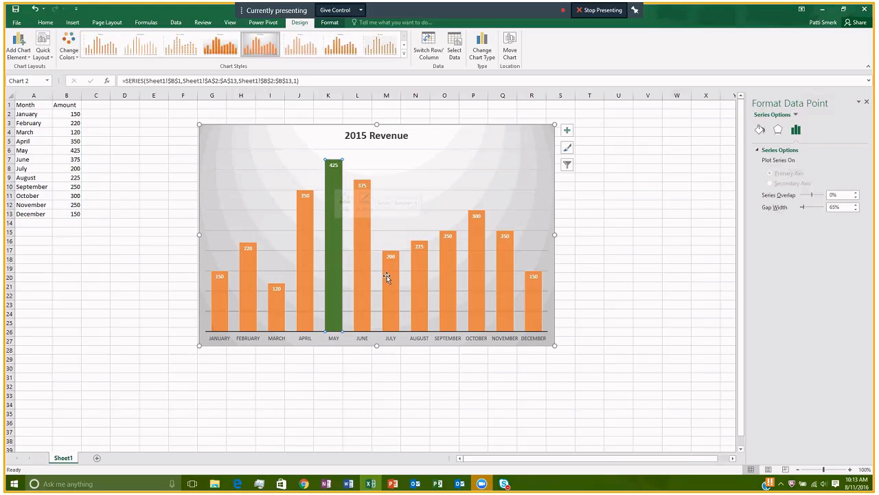
click(363, 406)
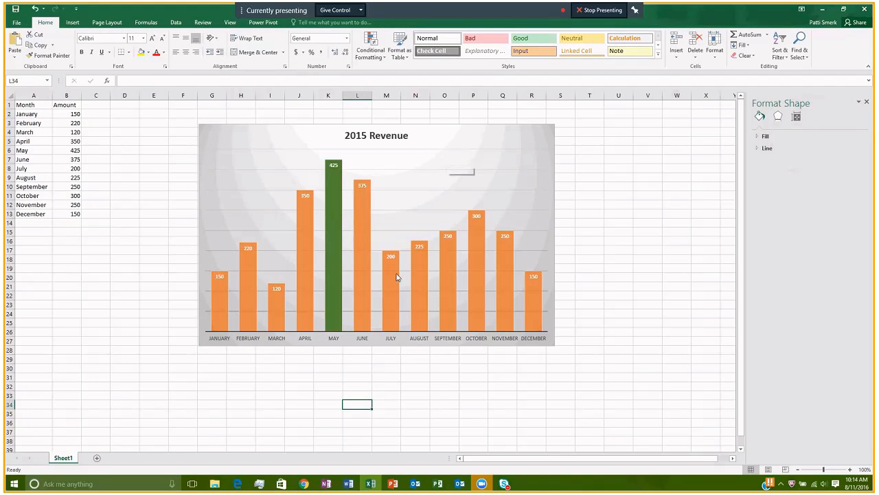
Show the fill options in the formatting settings of the whole chart area.
click(488, 140)
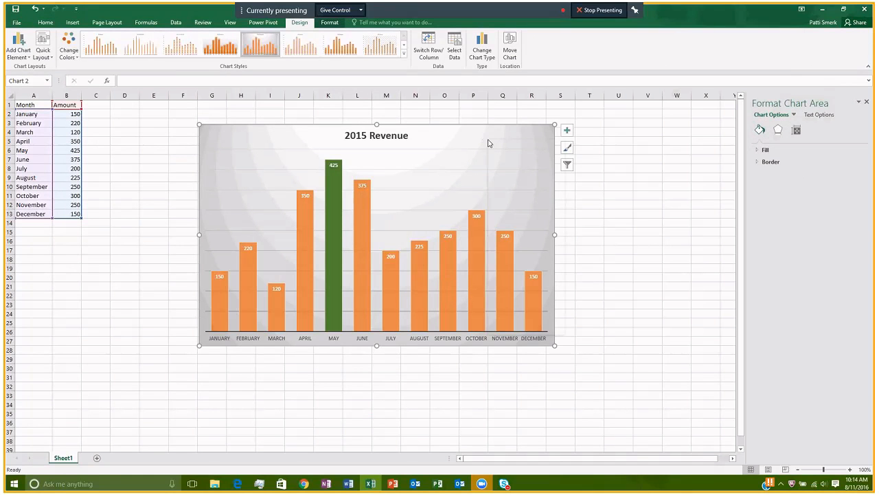
right_click(489, 141)
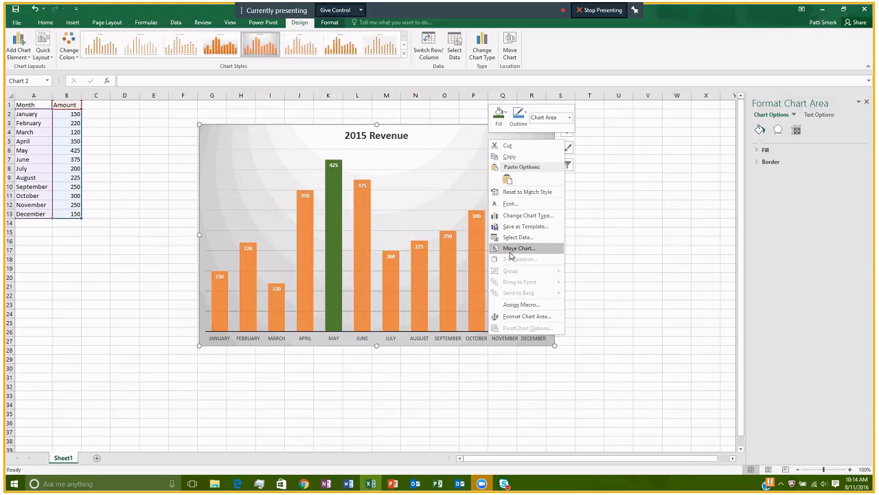
click(529, 319)
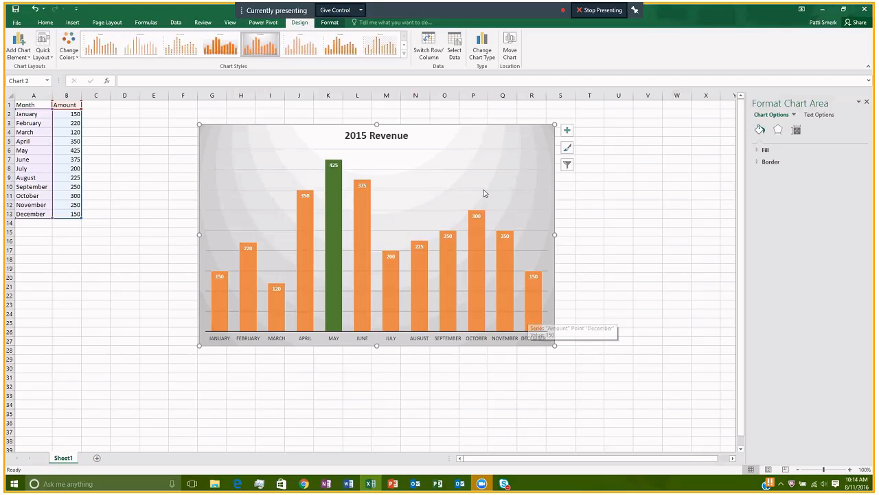
click(480, 168)
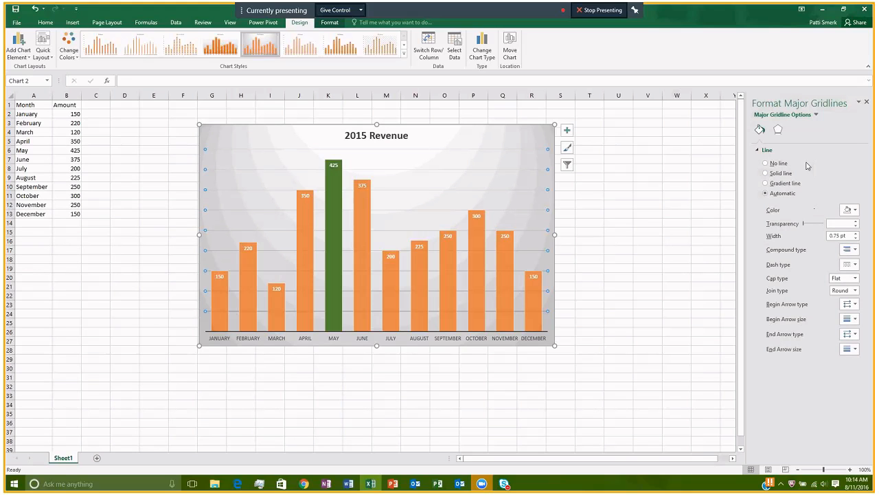
click(516, 136)
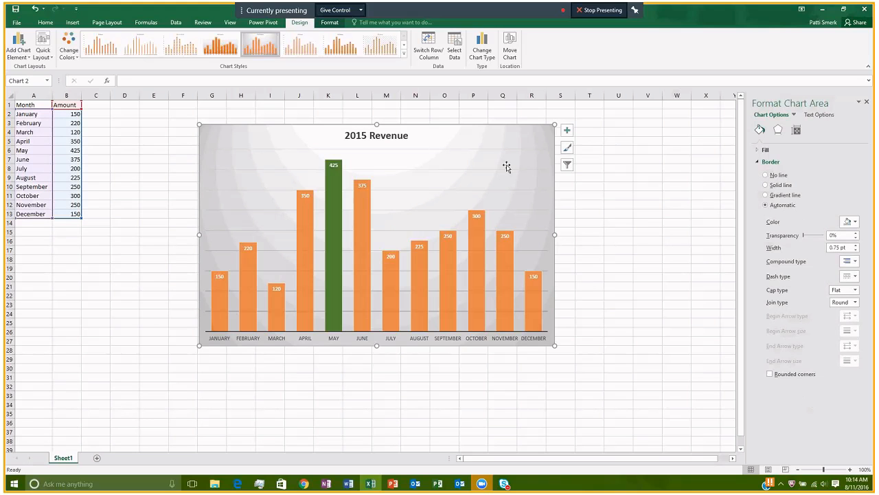
click(758, 149)
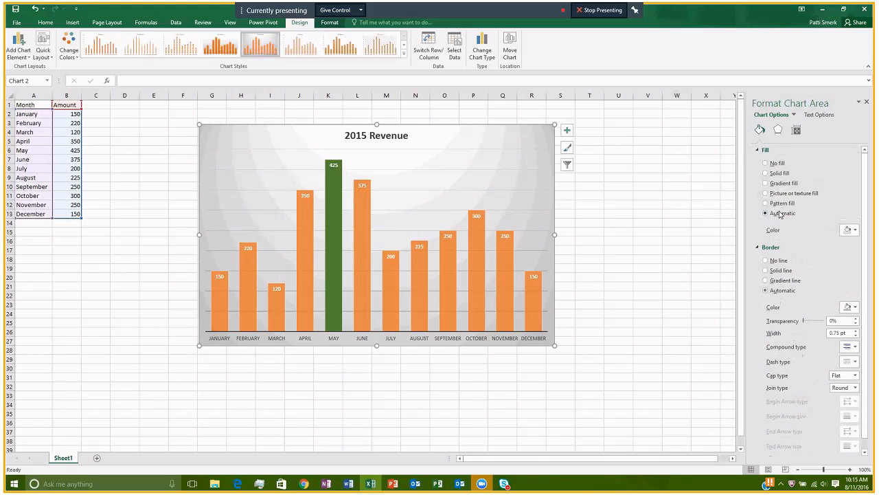
Try No fill for the chart area and undo it.
click(776, 166)
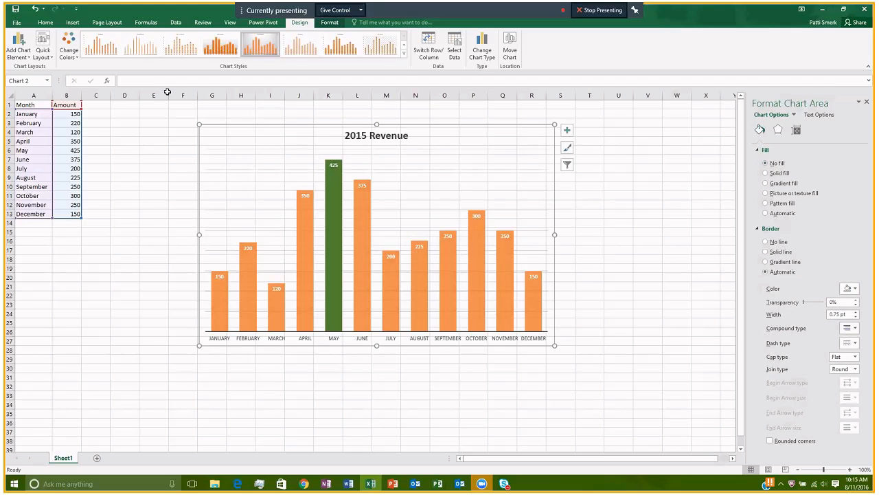
click(36, 11)
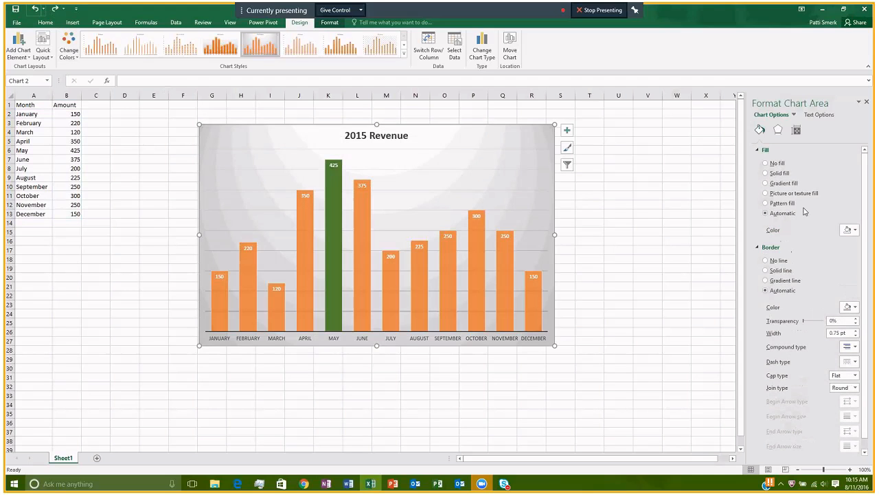
Give the chart area a solid fill in a light blue theme color.
click(766, 173)
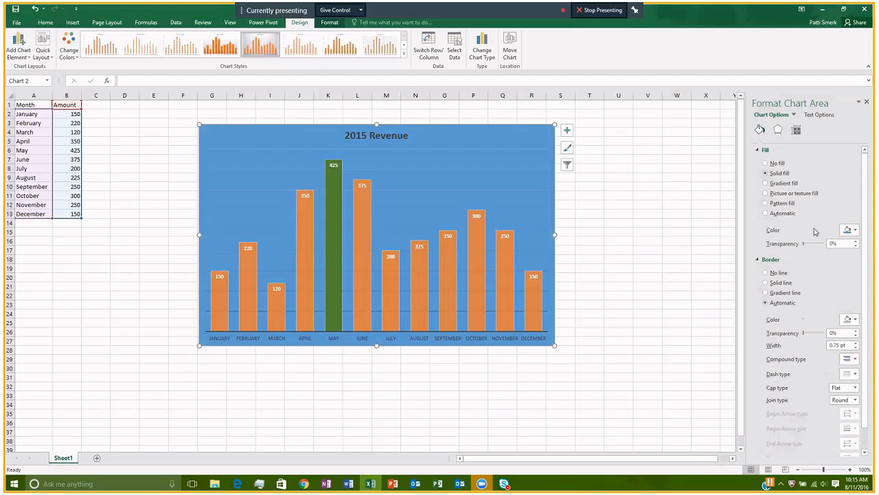
click(852, 232)
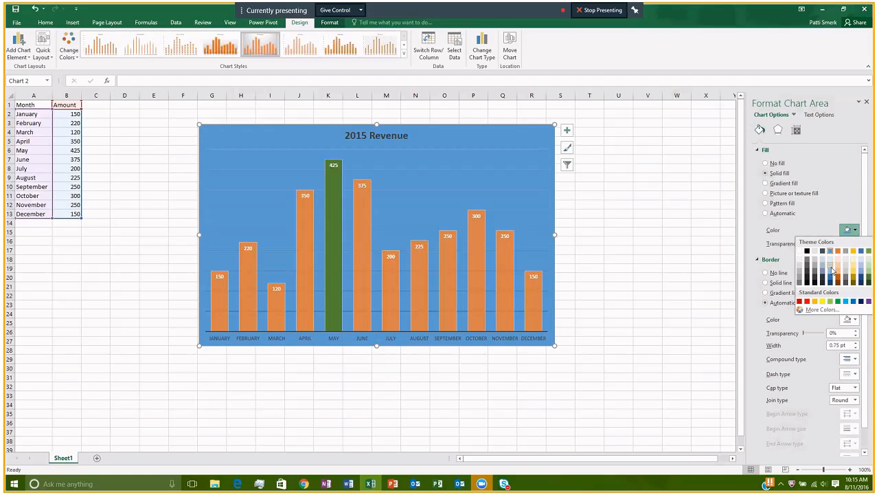
click(832, 270)
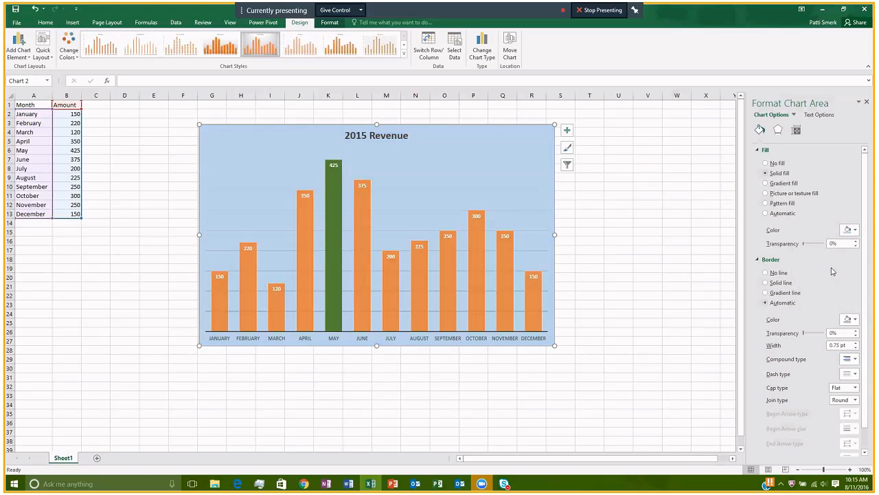
Give the chart area a solid border line 2.5 pt wide with the Bevel join type.
click(766, 283)
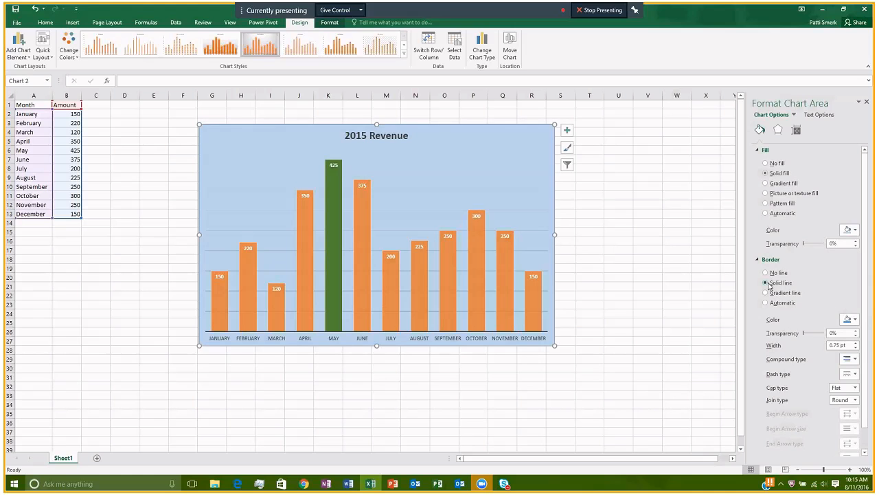
scroll(789, 334, down, 1)
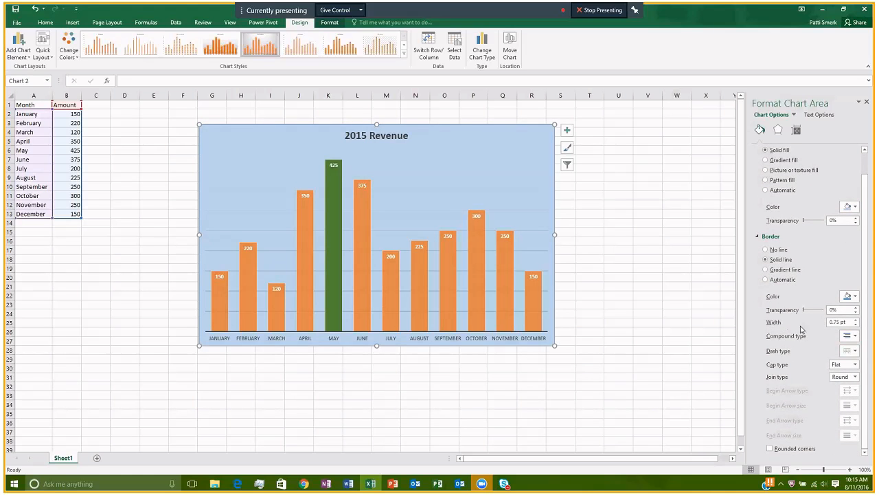
click(855, 320)
click(855, 320)
click(855, 320)
click(855, 320)
click(855, 320)
click(855, 320)
click(856, 320)
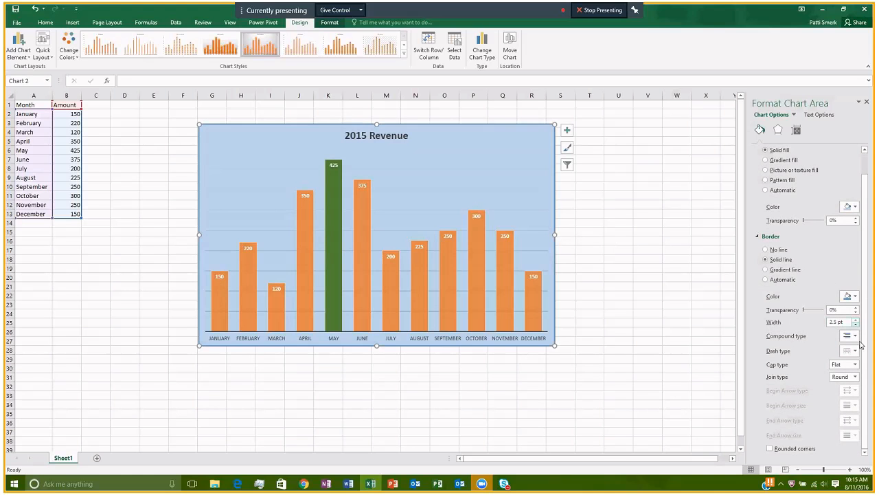
click(855, 377)
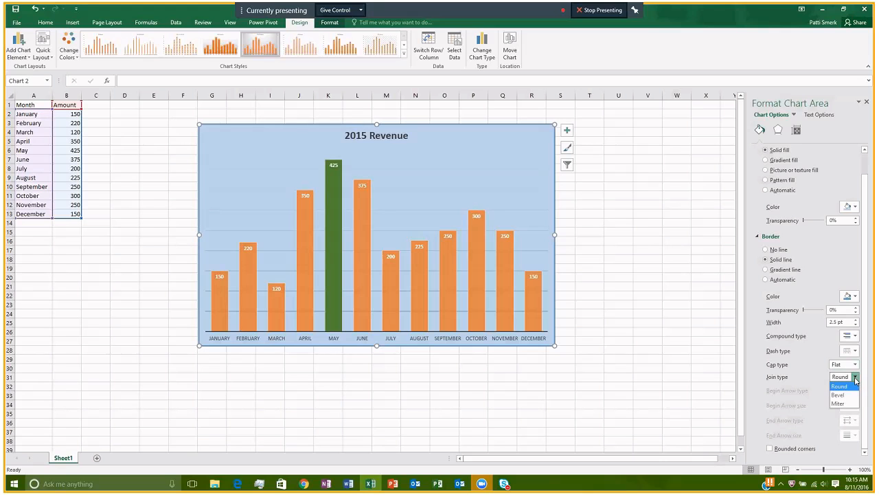
click(851, 395)
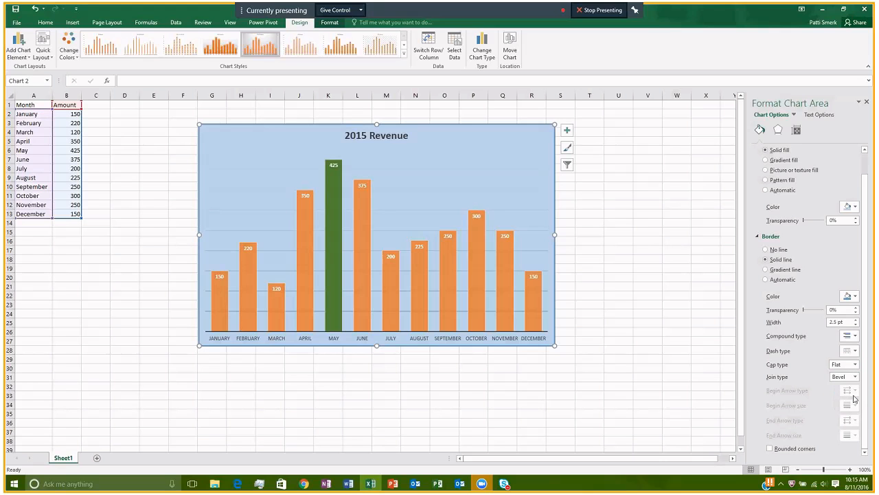
Give the chart's plot area a solid fill in a lighter blue theme color than the surrounding chart area.
click(686, 360)
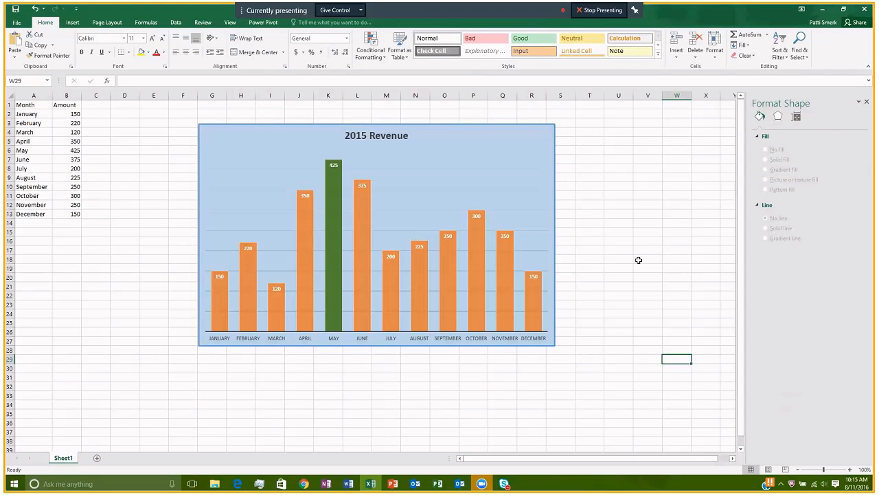
click(543, 178)
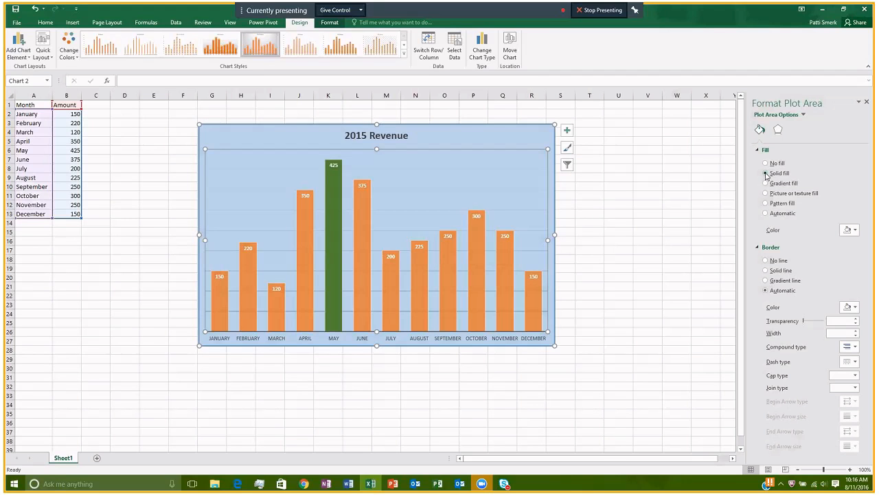
click(766, 174)
click(855, 230)
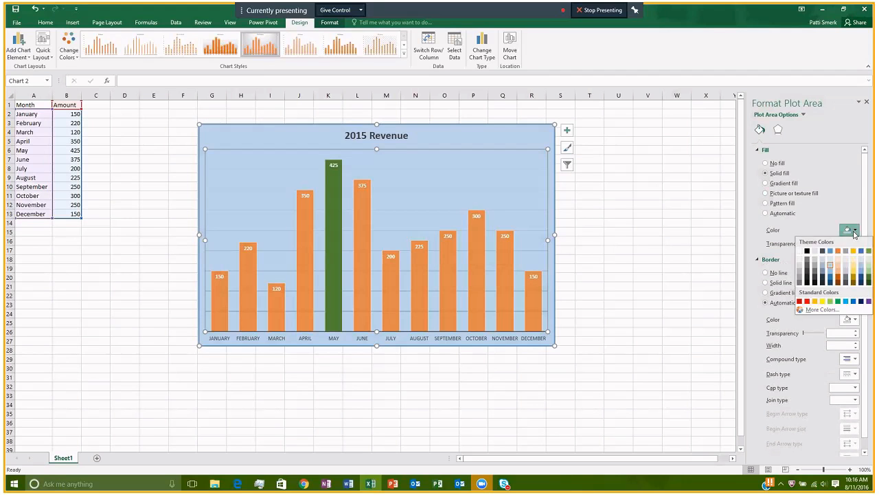
click(831, 263)
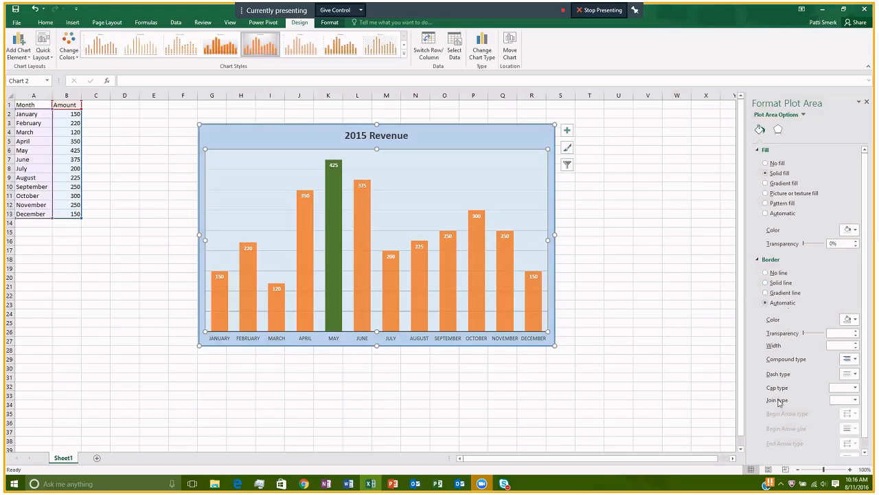
scroll(863, 381, down, 1)
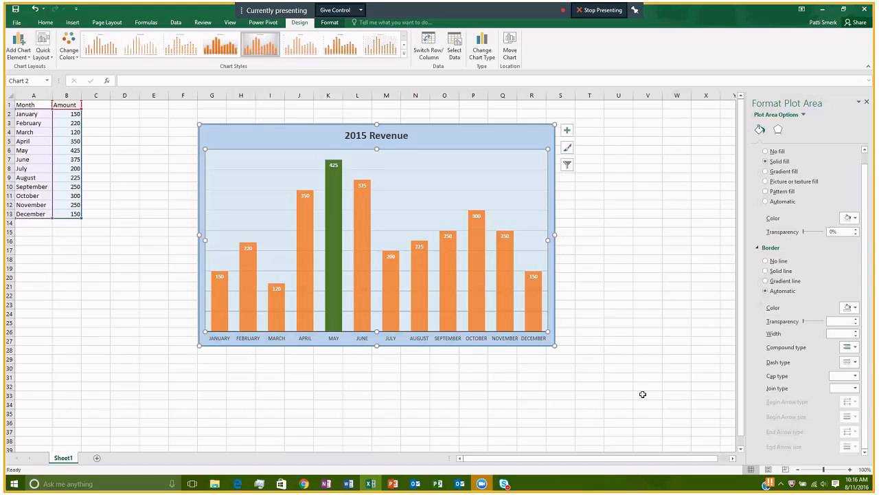
Try rotating all month axis labels 270° and set their text direction back to Horizontal.
click(537, 340)
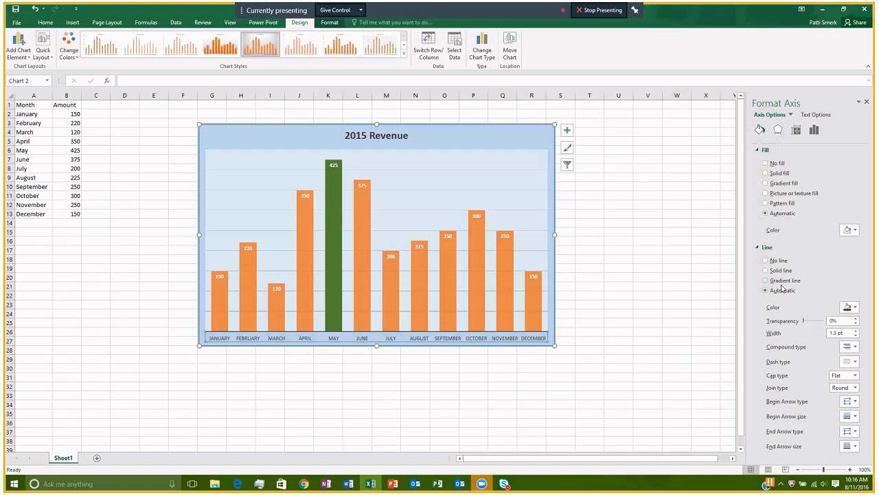
click(778, 131)
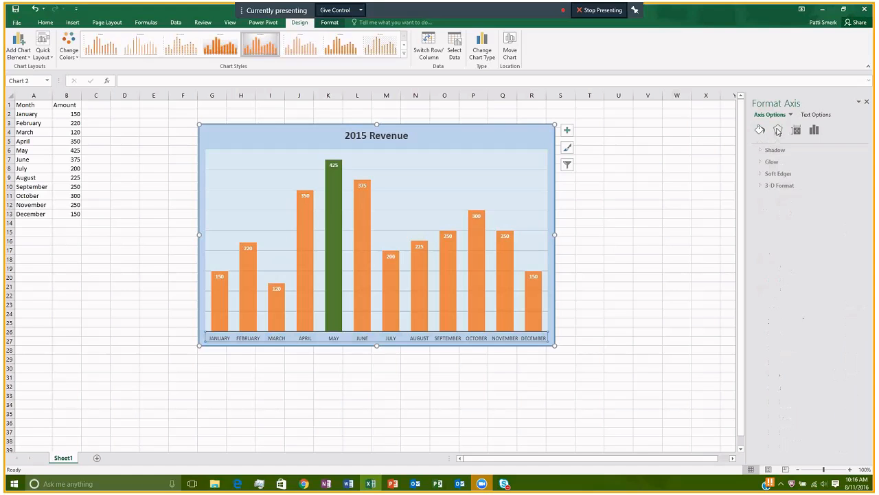
click(796, 131)
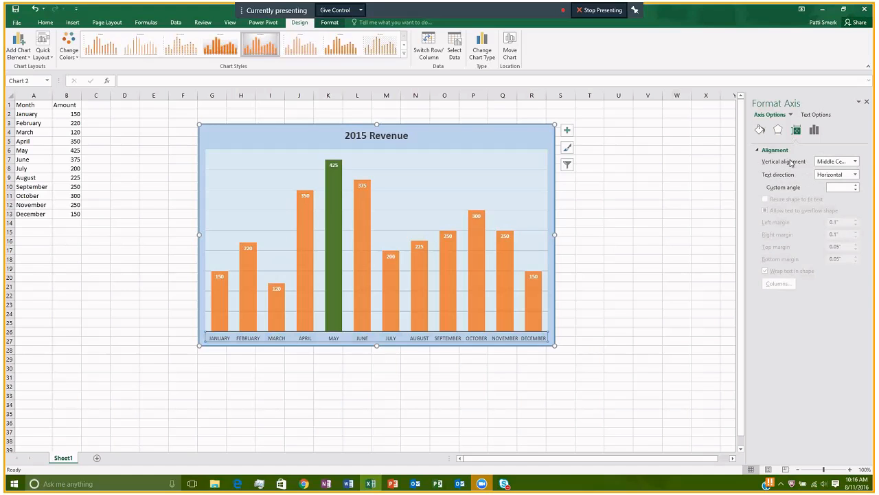
click(855, 176)
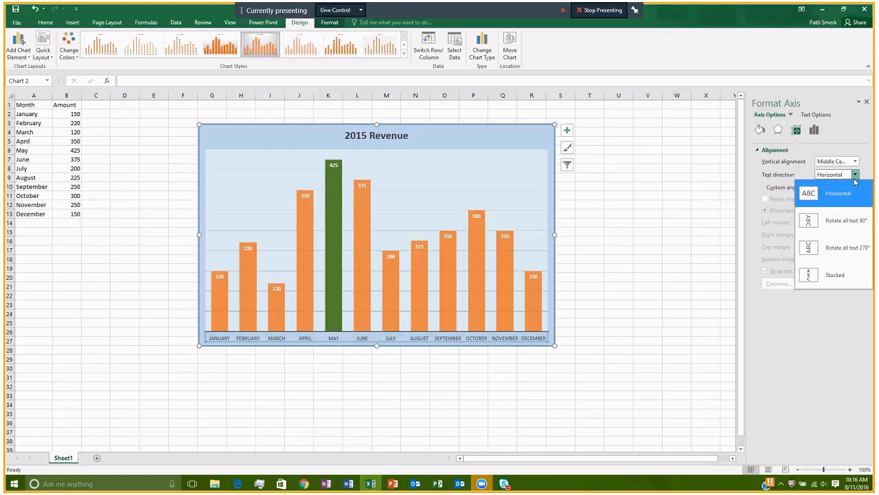
click(844, 257)
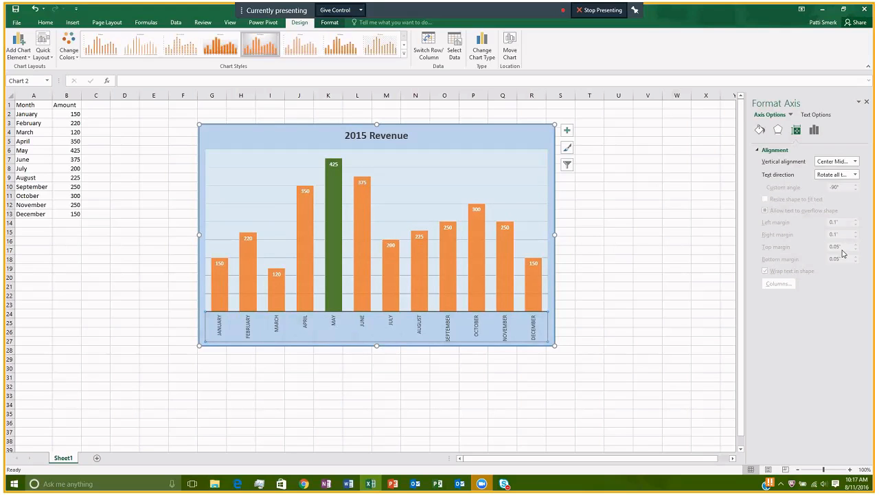
click(855, 175)
click(837, 193)
Set the month axis's major tick marks to Inside and specify a label interval unit of 1.
click(814, 130)
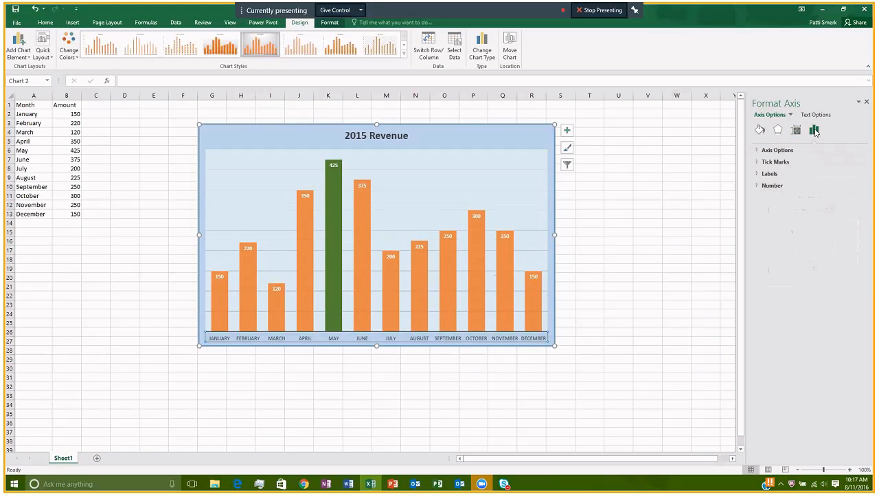
click(759, 163)
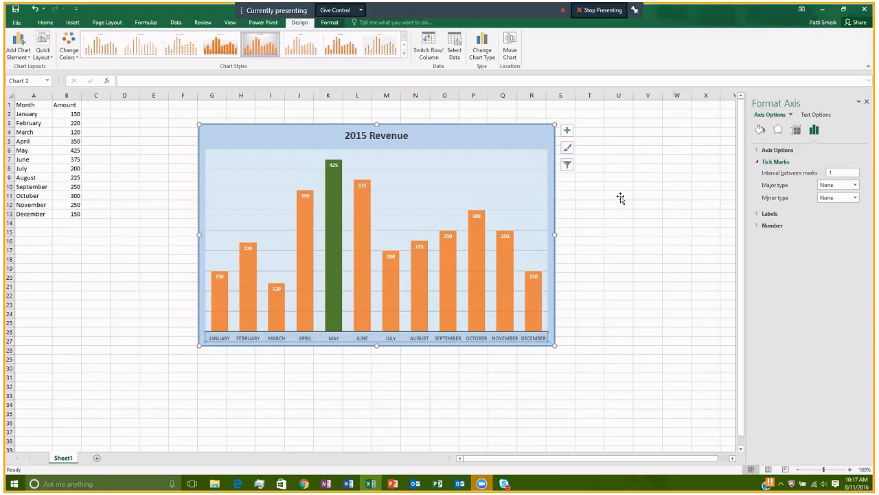
click(770, 214)
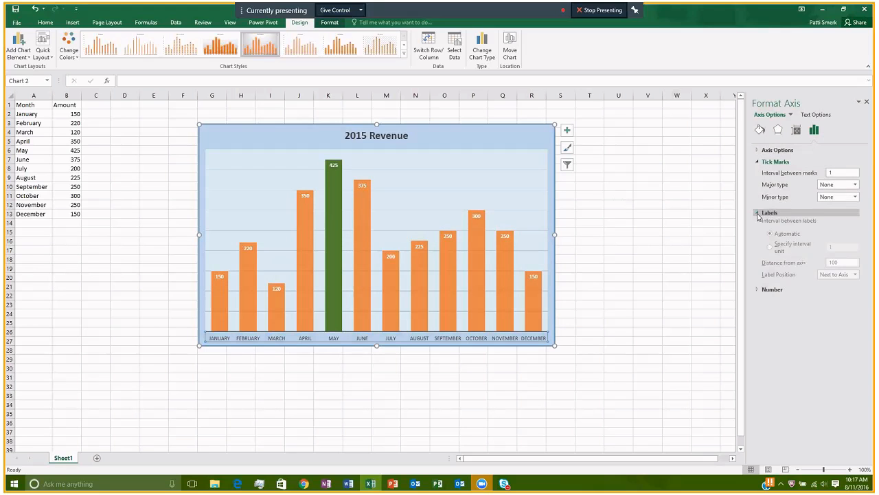
click(855, 185)
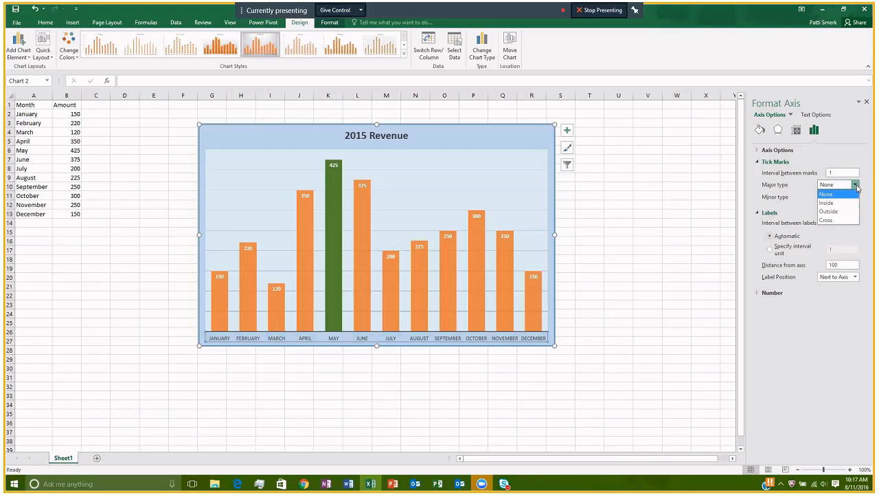
click(851, 204)
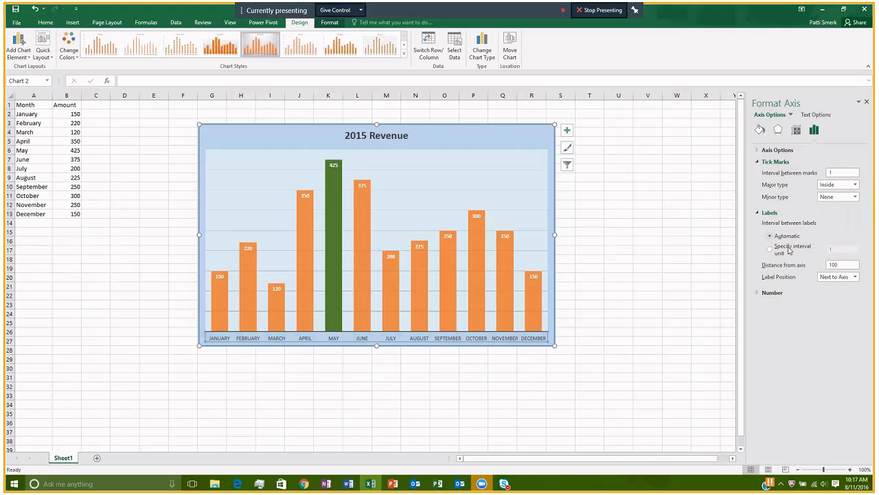
click(771, 249)
Set the month axis's number format category to Number.
click(756, 294)
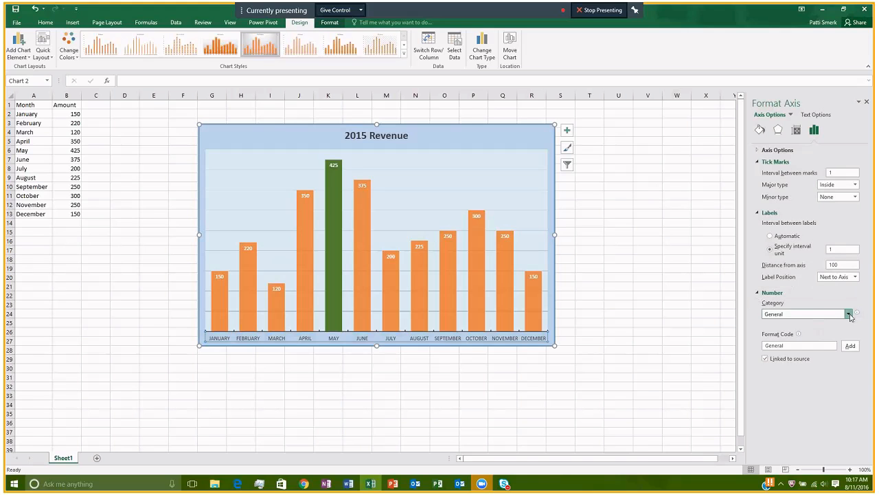
click(849, 314)
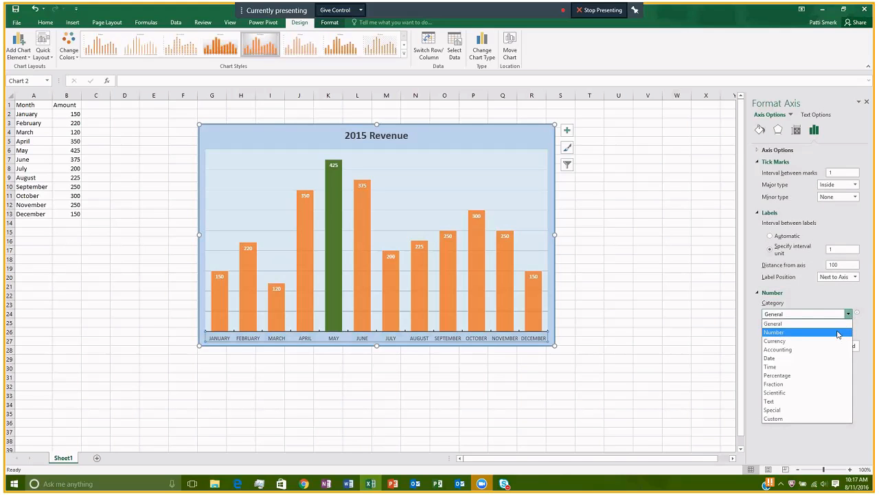
click(839, 334)
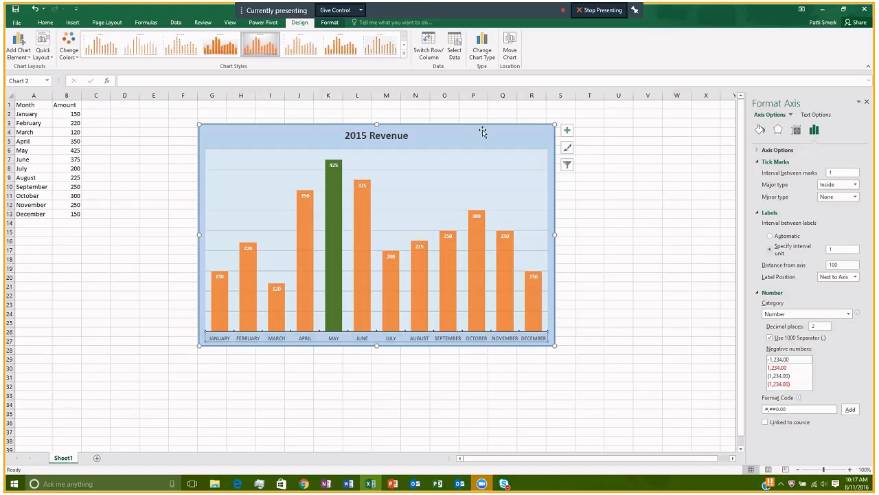
Delete the entire 2015 Revenue column chart from the sheet.
click(531, 136)
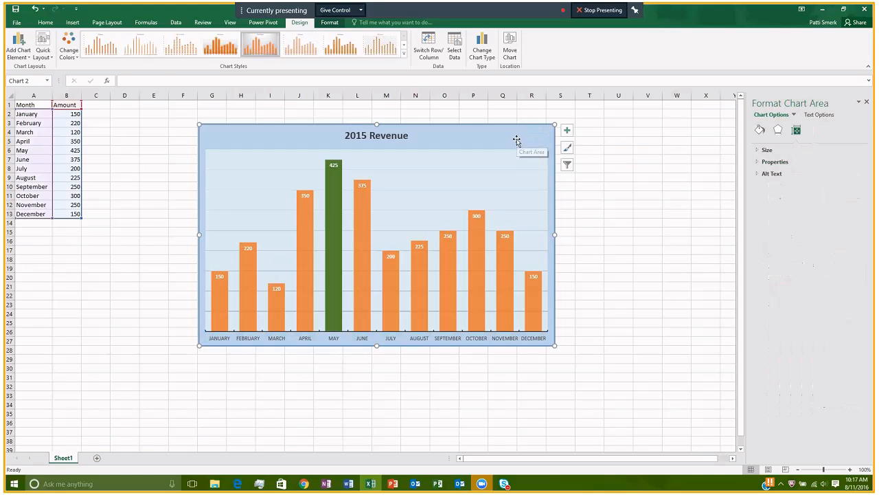
key(Delete)
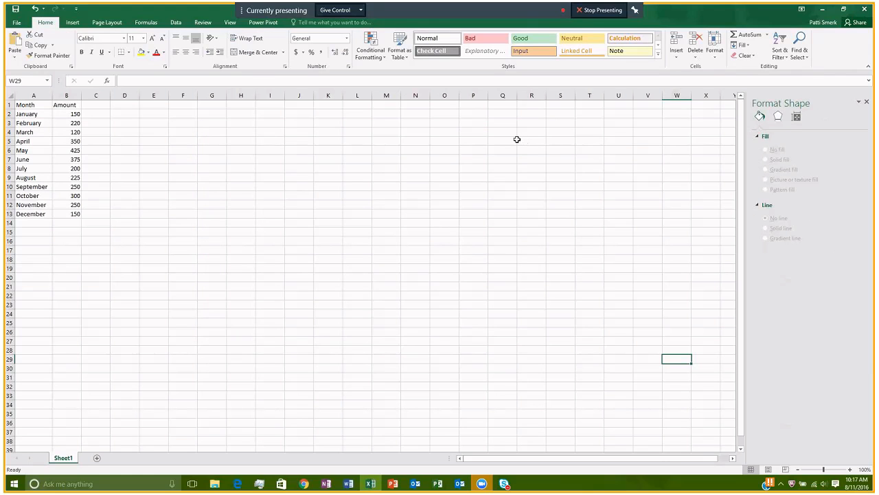
Select the month and amount data in A1:B13 and open the Insert Chart dialog.
drag(27, 105, 59, 214)
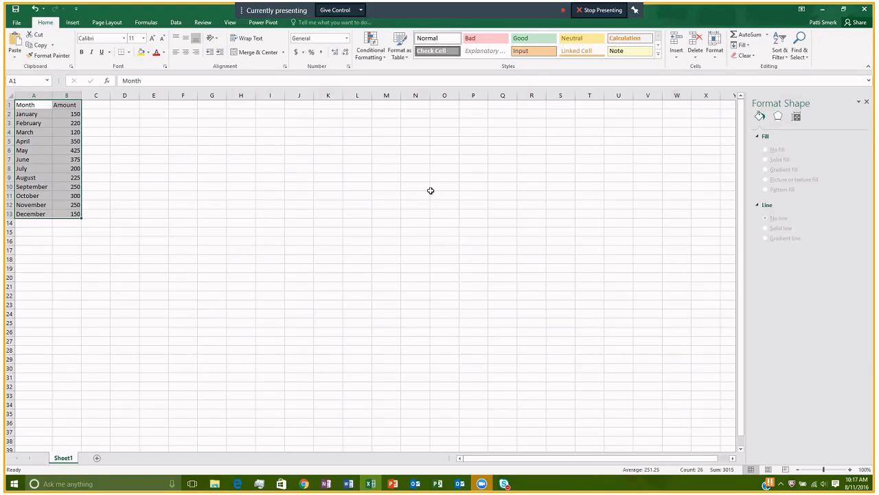
click(80, 25)
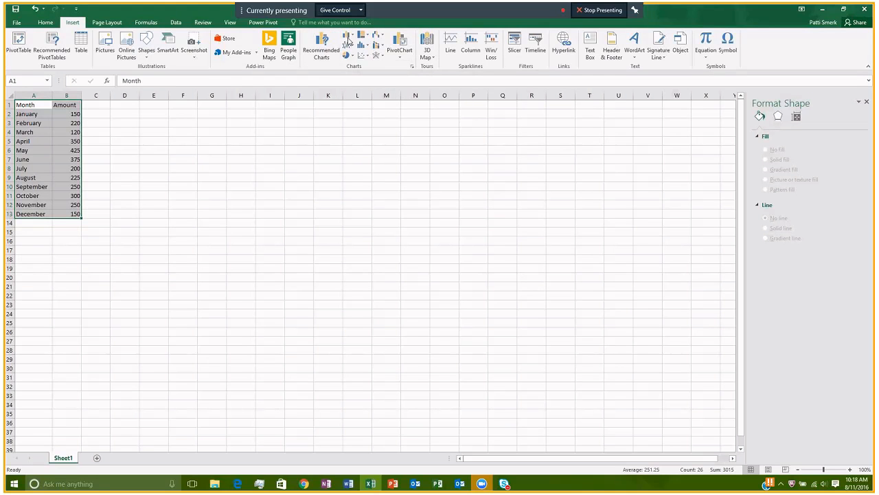
click(412, 67)
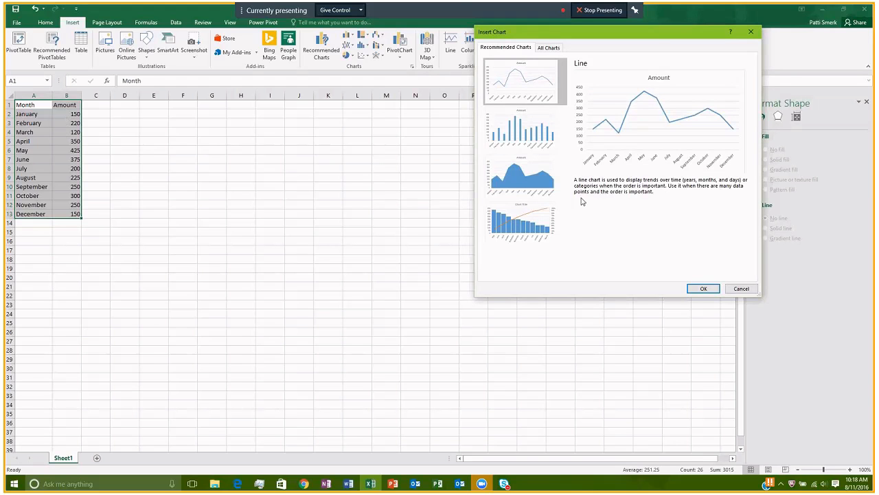
Preview the recommended Clustered Column, Area, Pareto and Line charts, and examine the column variants among all chart types.
click(518, 126)
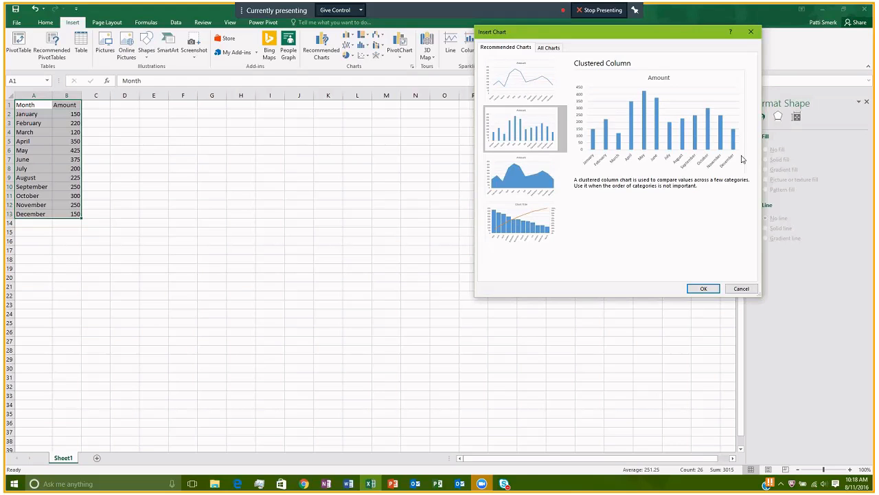
click(505, 183)
click(522, 237)
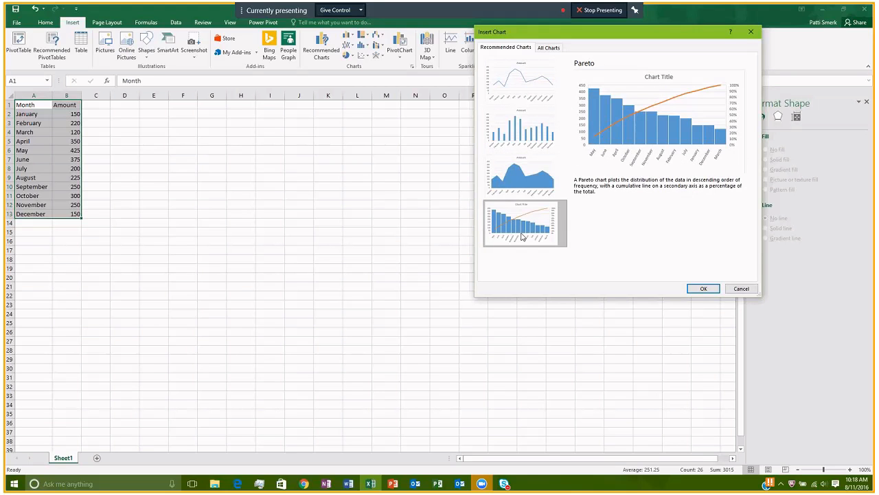
click(507, 79)
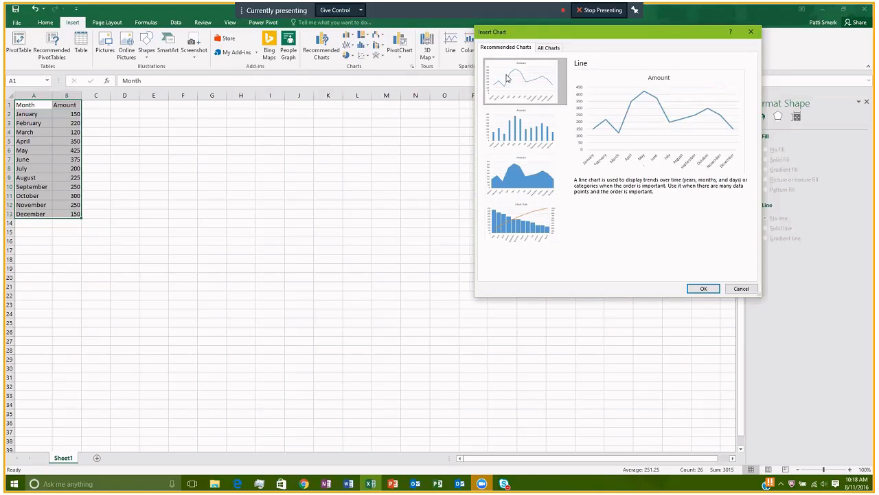
click(548, 48)
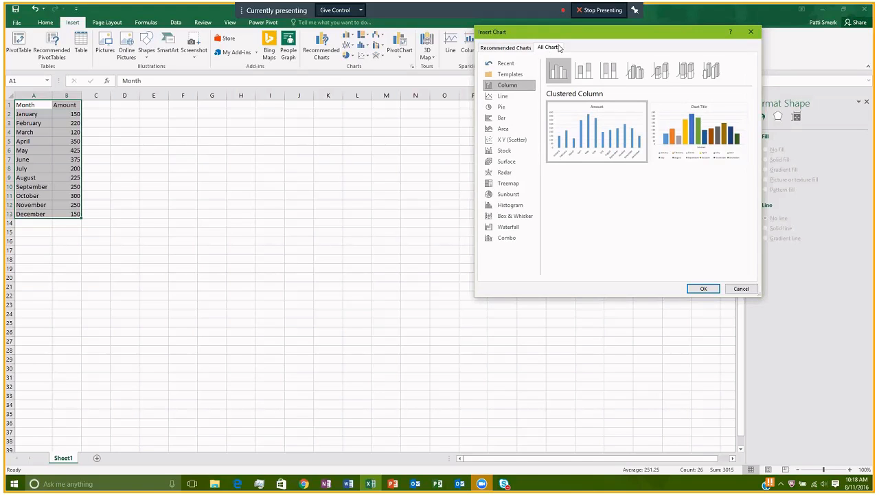
mouse_move(602, 145)
mouse_move(729, 144)
Compare the 3-D Pie and Doughnut variants of the pie chart and insert a 3-D Pie chart.
click(500, 107)
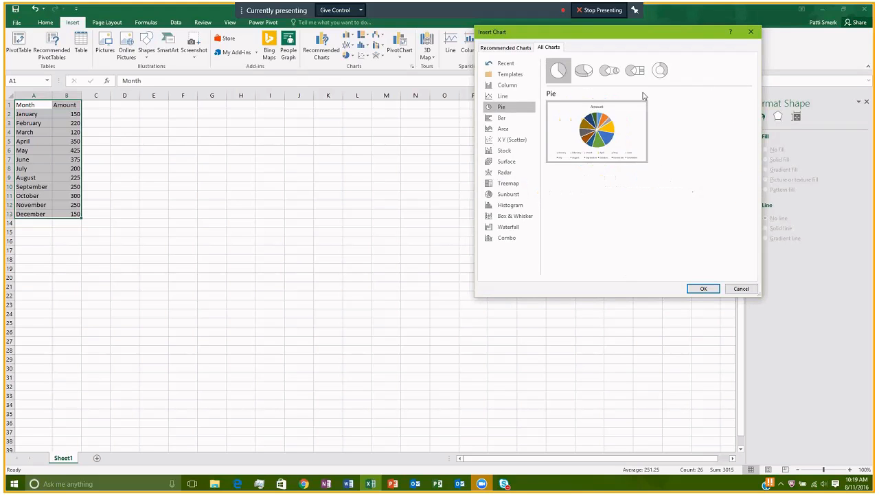
click(585, 71)
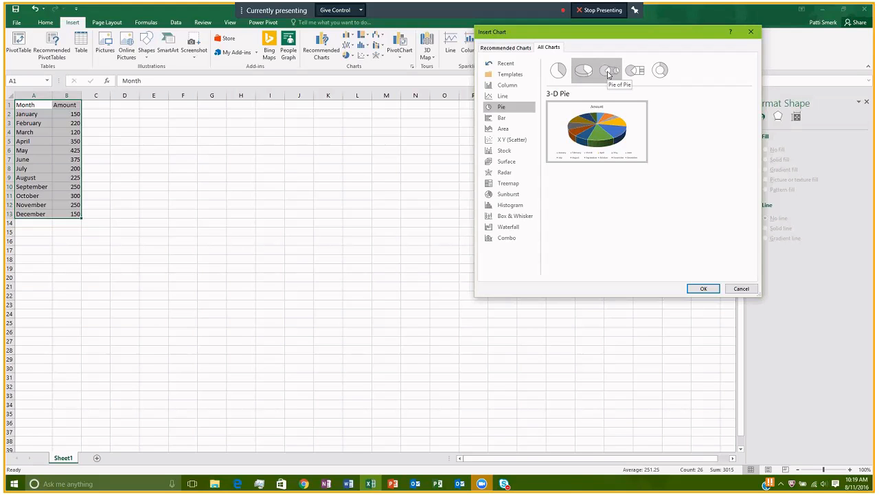
click(662, 73)
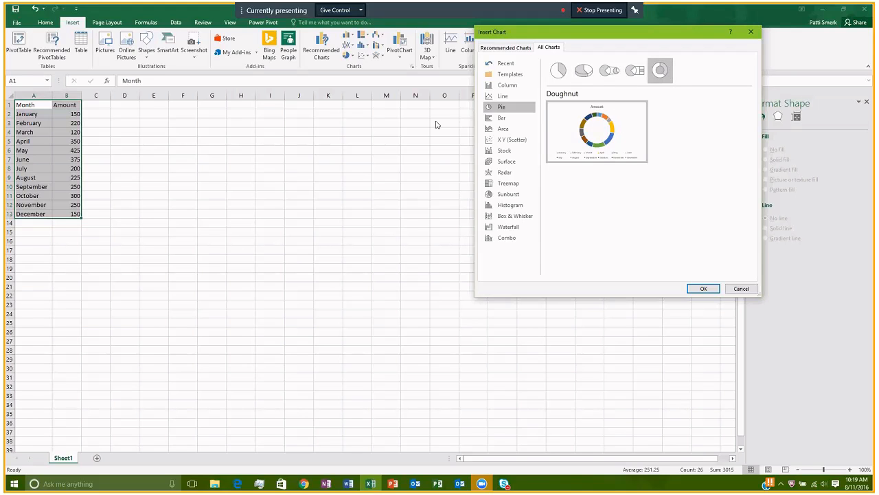
click(583, 71)
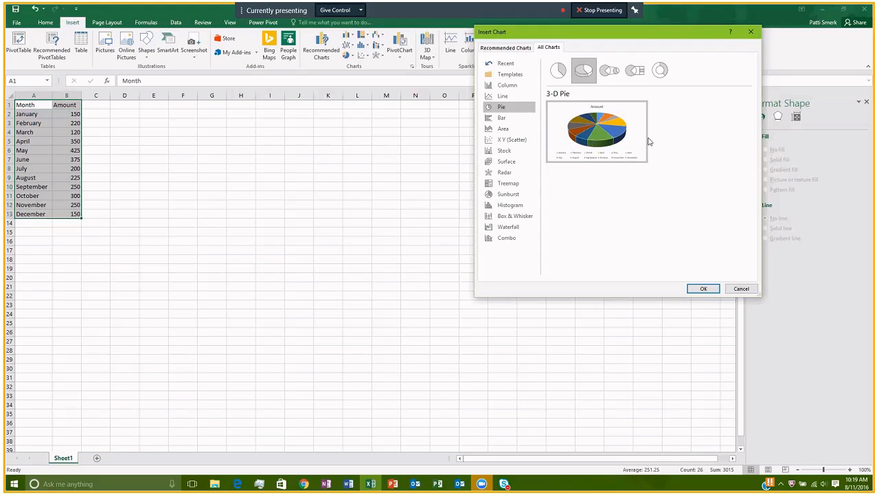
click(708, 290)
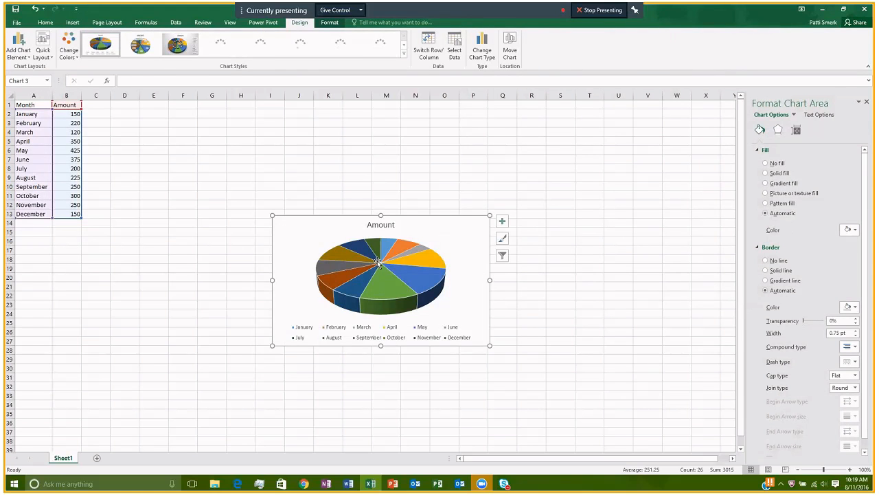
Enlarge the pie chart to cover about F2:P27 and apply the chart style with a gray gradient background and dark percentage labels.
drag(273, 215, 194, 113)
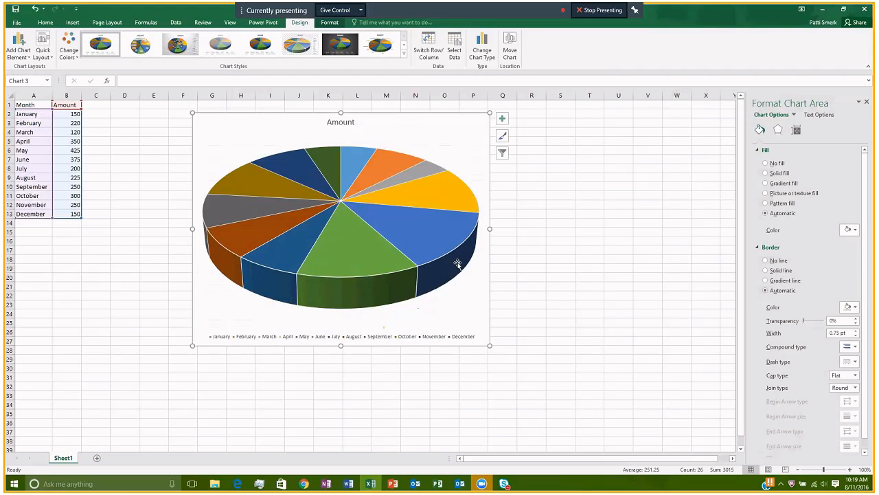
mouse_move(317, 258)
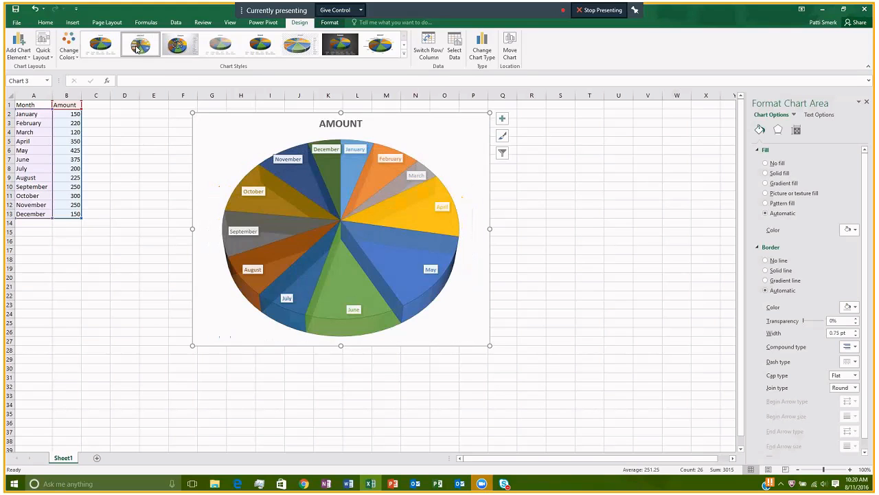
click(177, 50)
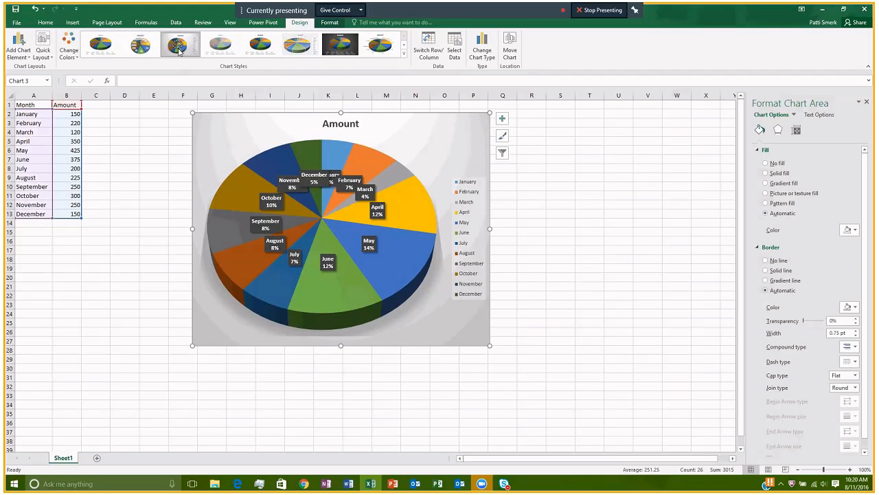
Try several chart styles on the 3-D pie chart, ending with the last style in the gallery.
click(222, 47)
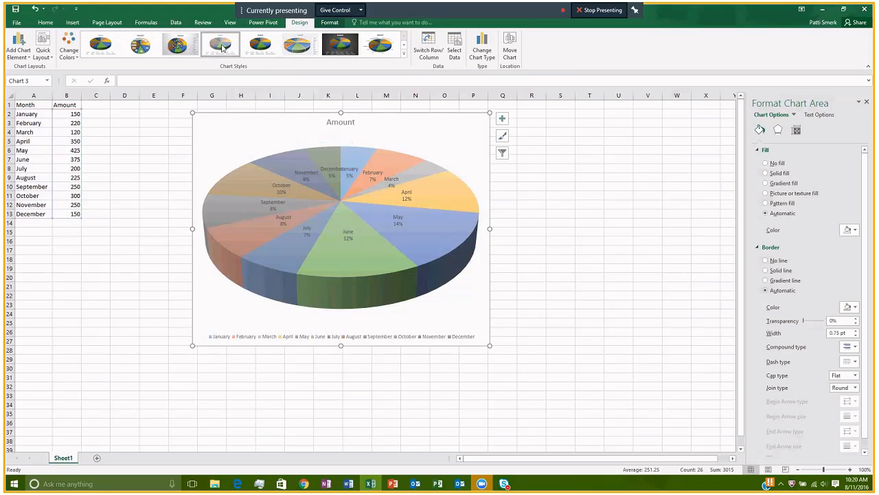
click(260, 46)
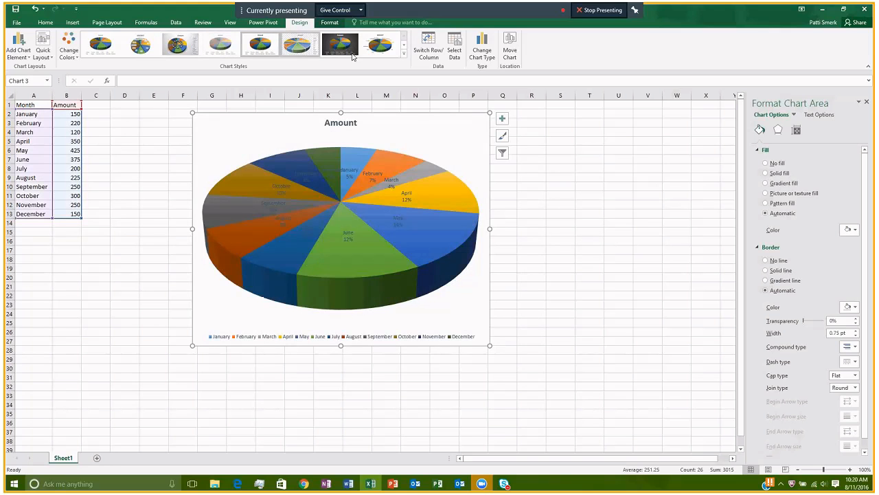
click(404, 56)
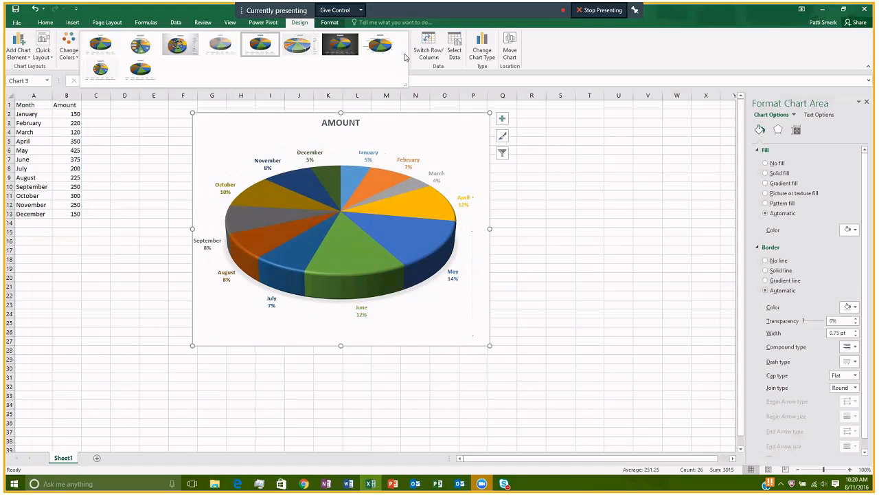
click(140, 70)
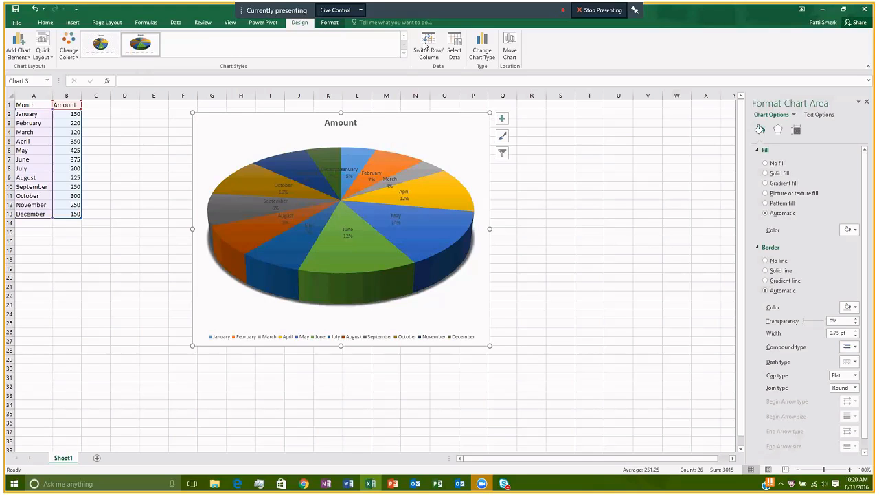
Change the chart type from 3-D Pie to the flat Pie variant.
click(481, 58)
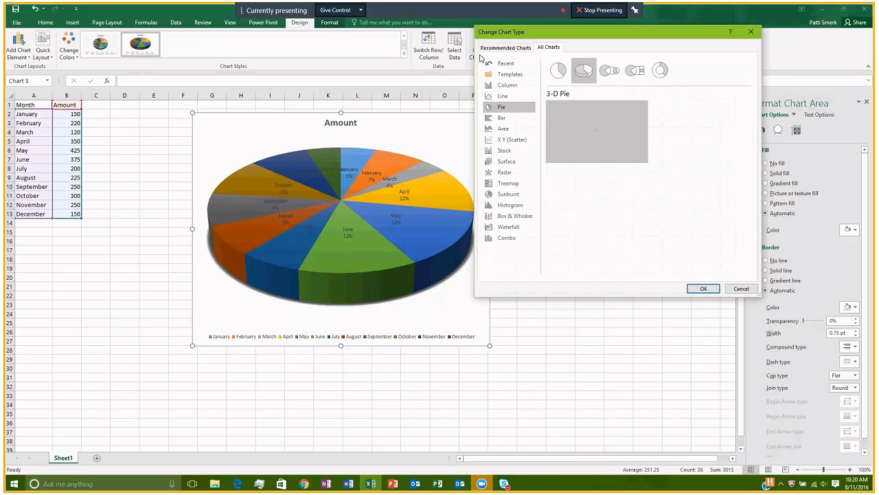
click(558, 71)
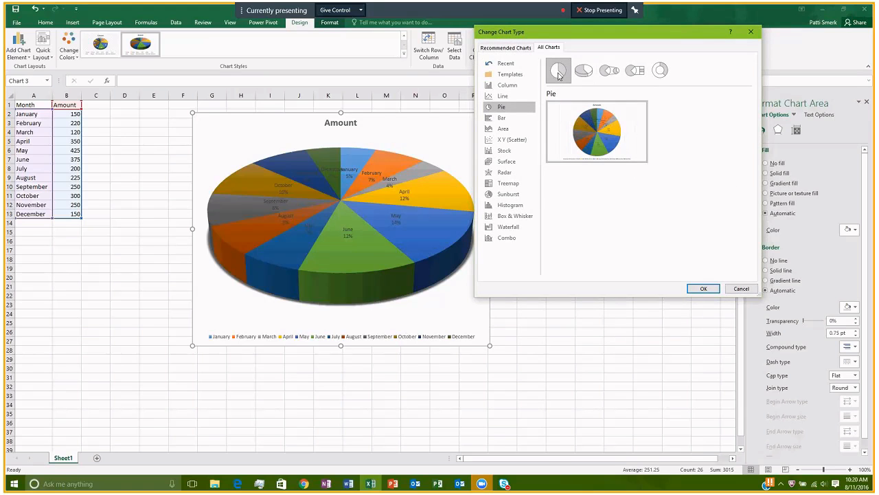
click(703, 288)
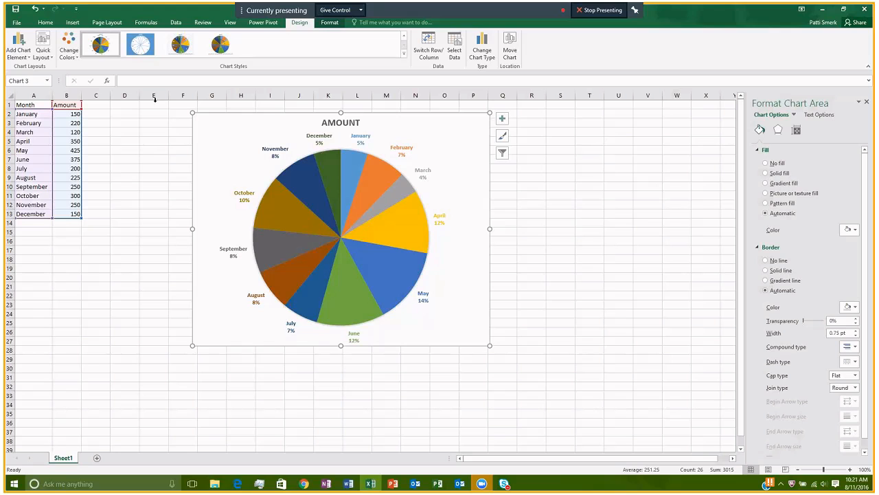
Try a solid black text fill on all the pie chart's data labels and undo the color change.
click(277, 151)
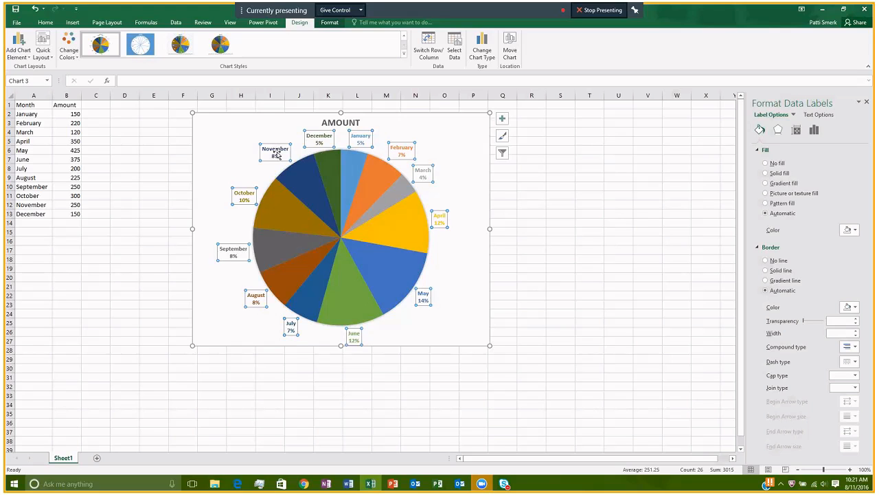
click(502, 135)
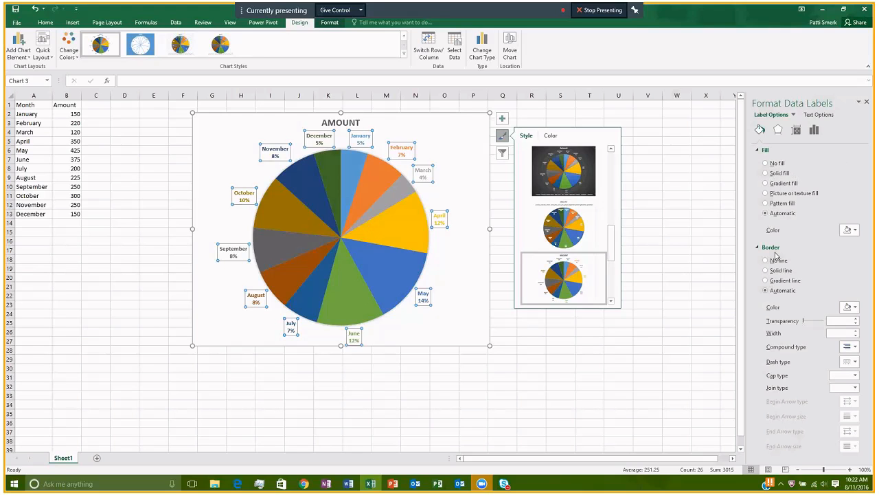
click(818, 117)
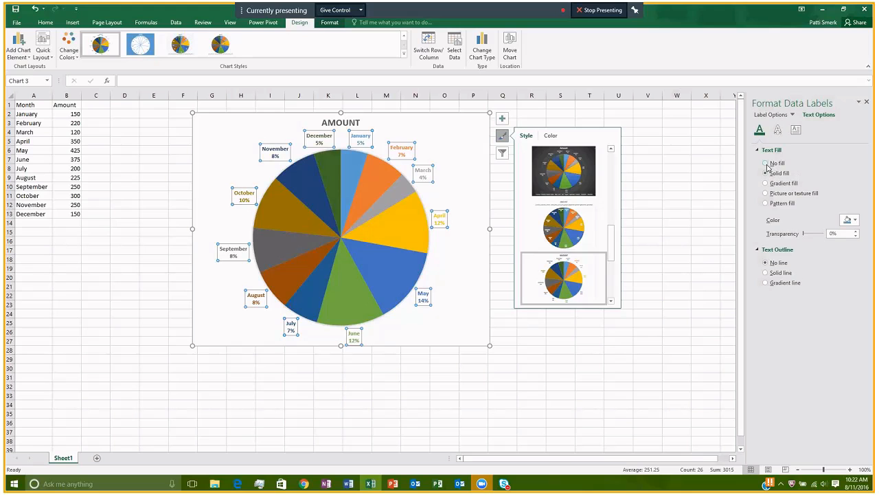
click(855, 220)
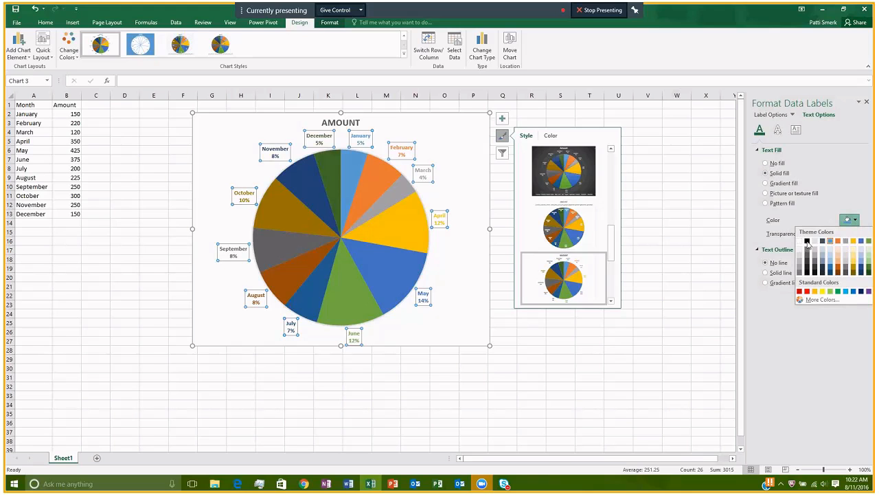
click(807, 241)
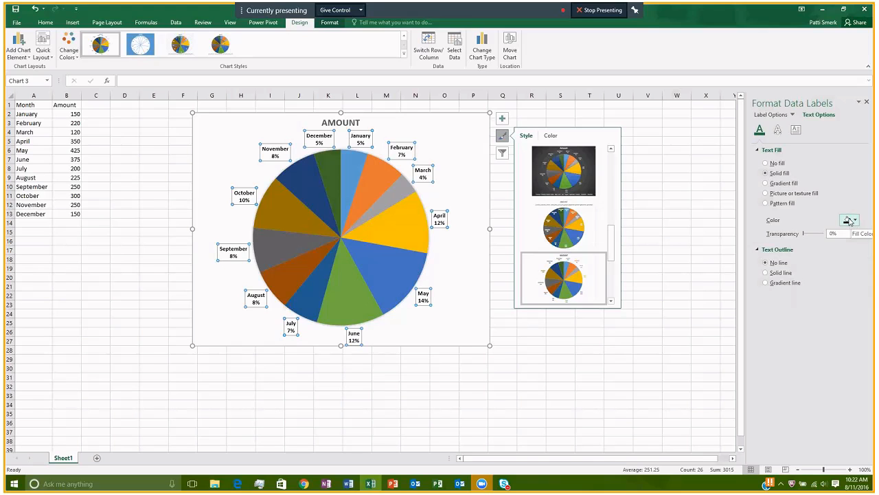
click(35, 10)
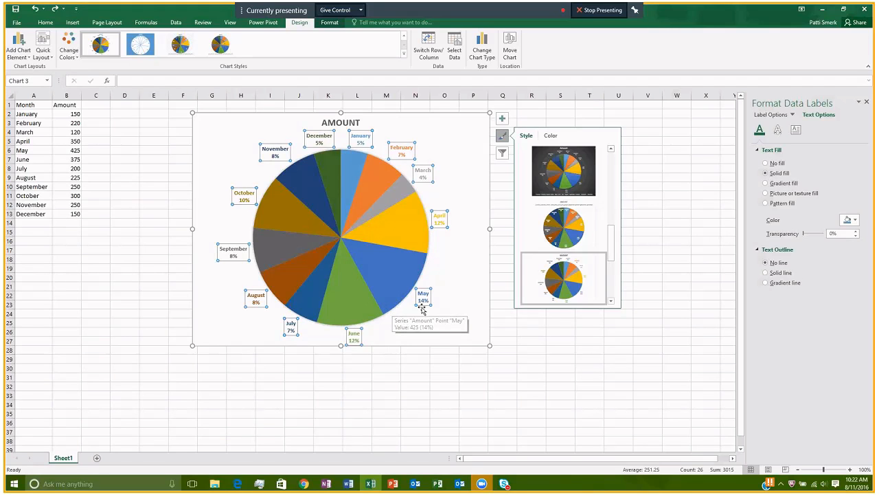
Apply the dark-background chart style, Style 7, to the pie chart.
click(570, 286)
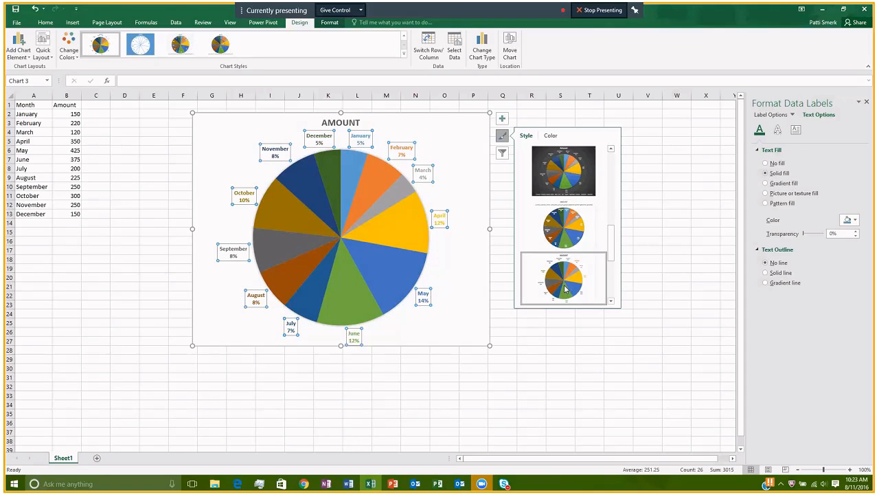
click(566, 181)
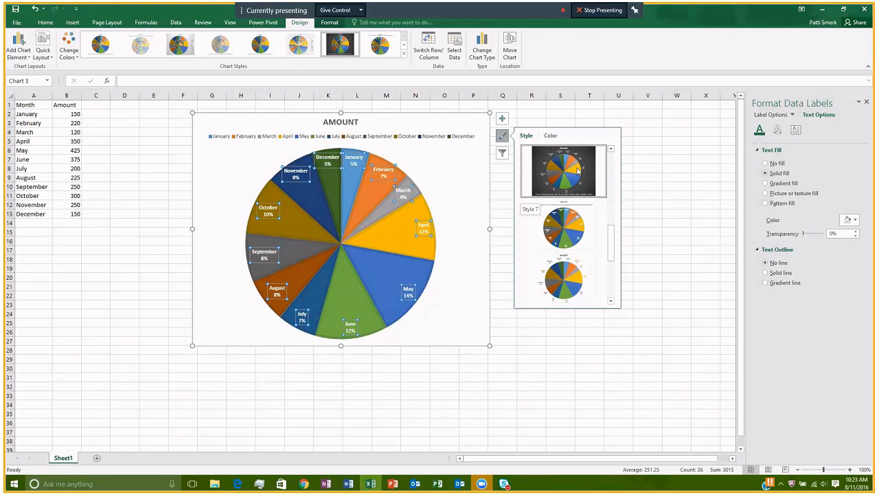
click(595, 178)
click(657, 187)
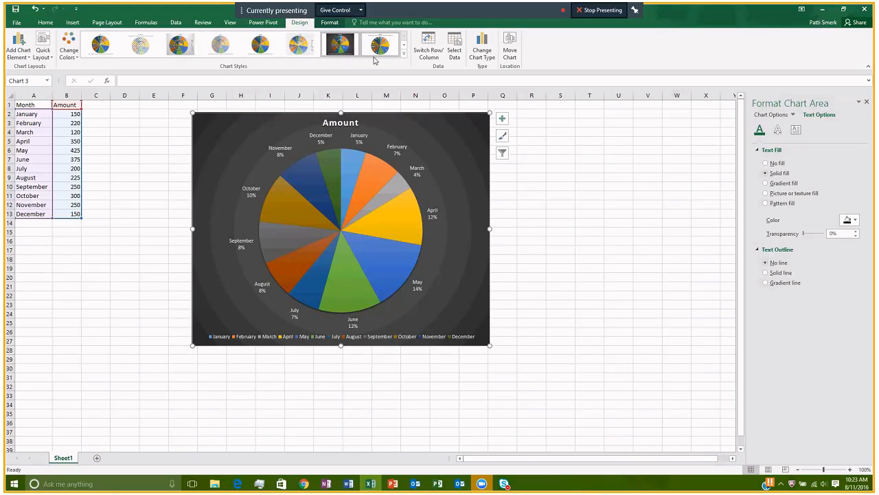
click(336, 52)
Replace the pie chart's title text with "2015 Revenue".
click(345, 125)
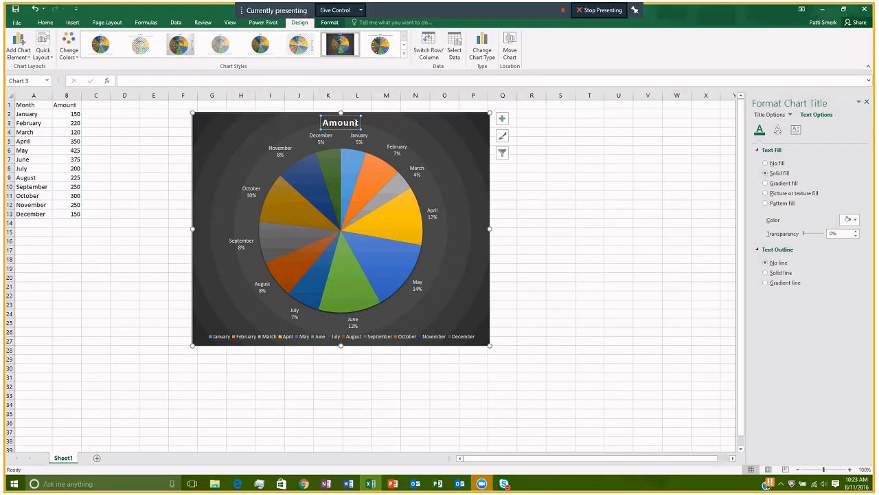
click(324, 122)
drag(324, 122, 527, 184)
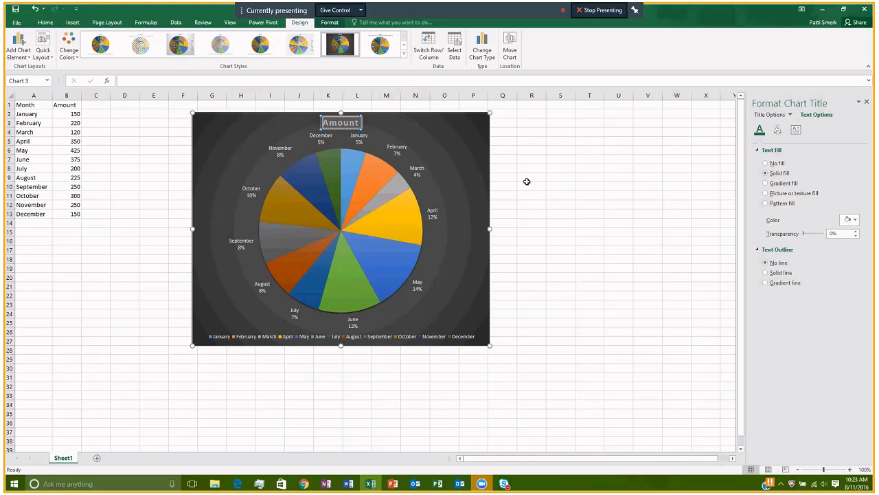
text(2015 Revenue)
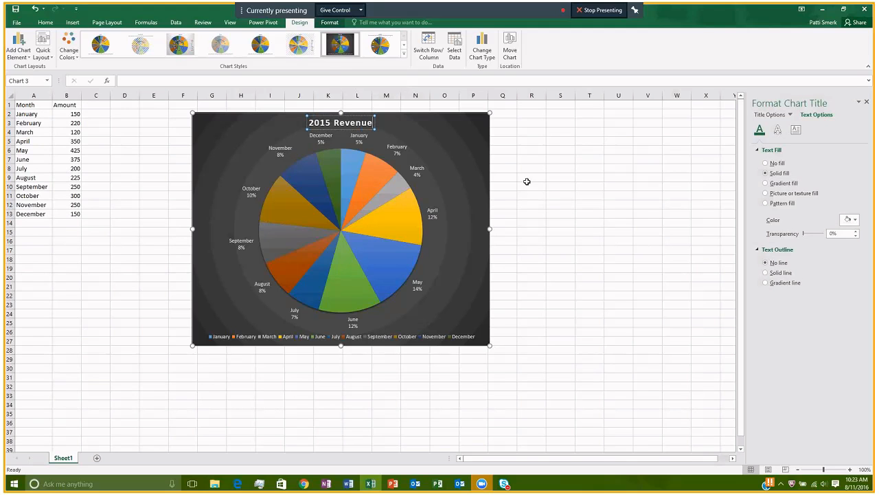
Select the chart title and examine its text fill, text effects, text box, and title fill and border options.
click(317, 129)
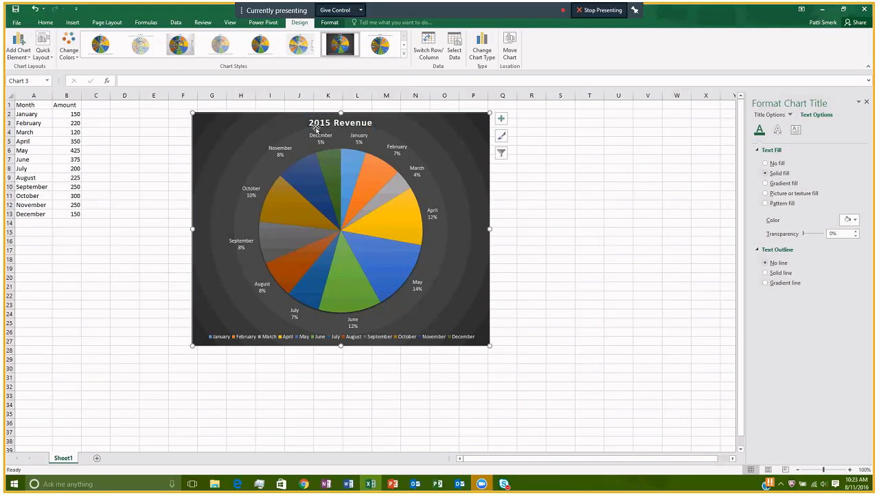
click(327, 124)
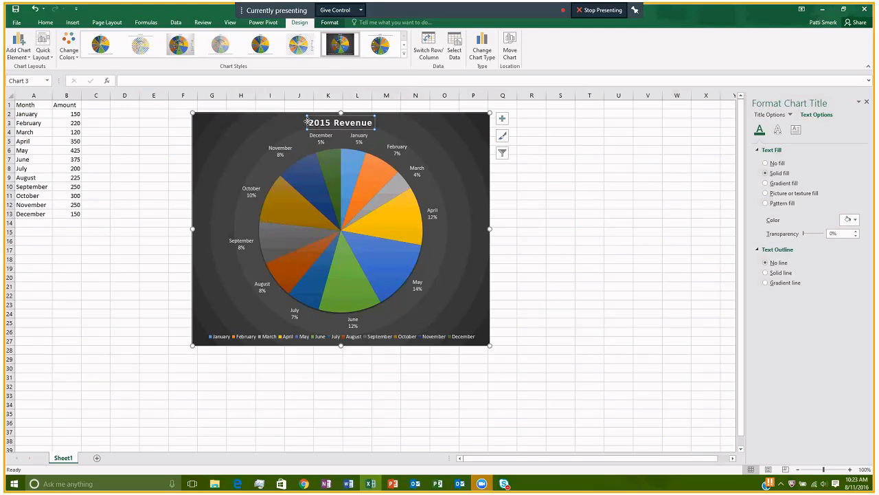
drag(308, 123, 377, 129)
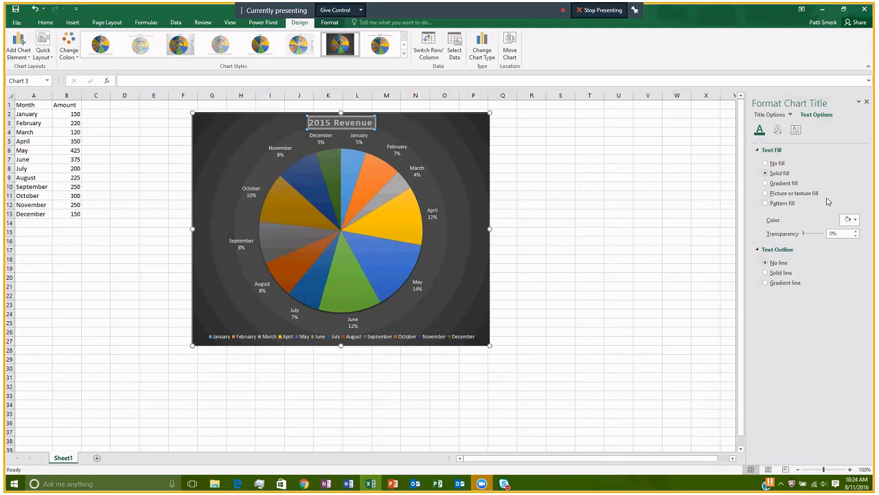
click(778, 130)
click(760, 130)
click(795, 129)
click(778, 130)
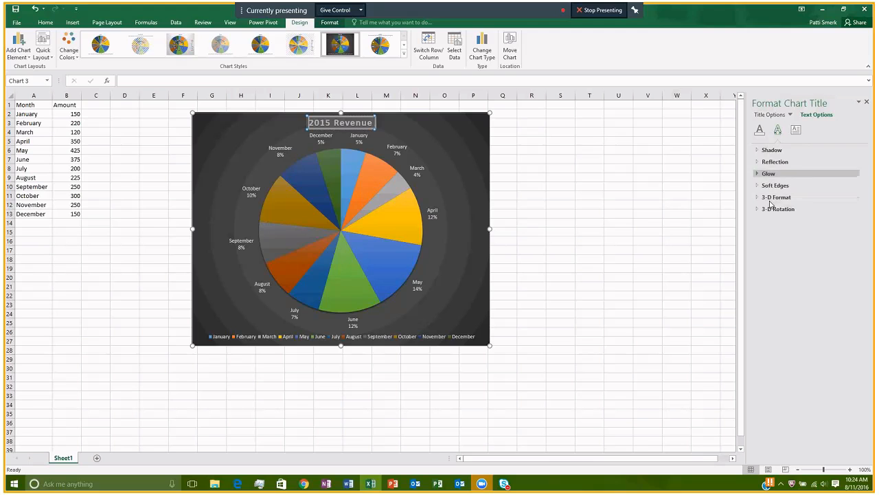
click(796, 130)
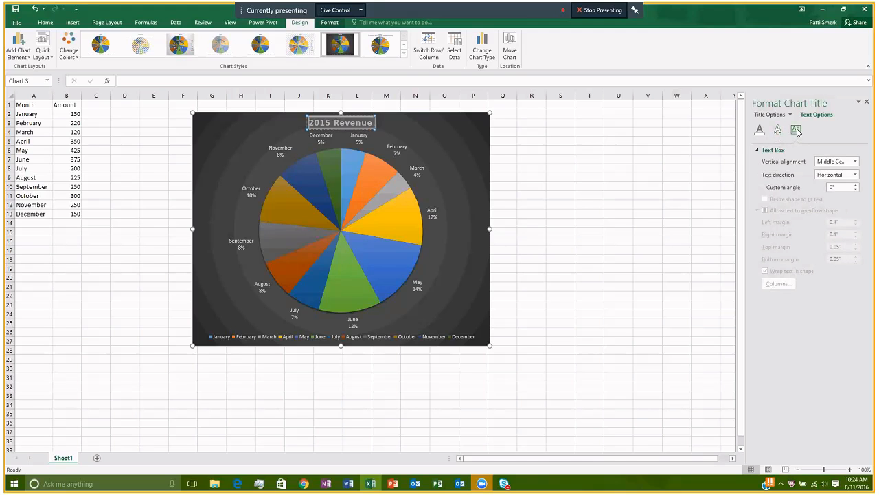
click(760, 132)
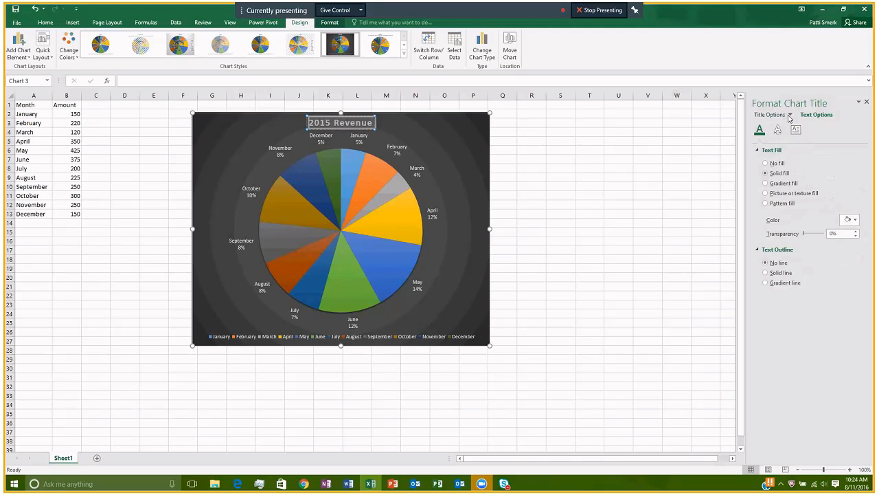
click(790, 116)
click(799, 117)
click(767, 115)
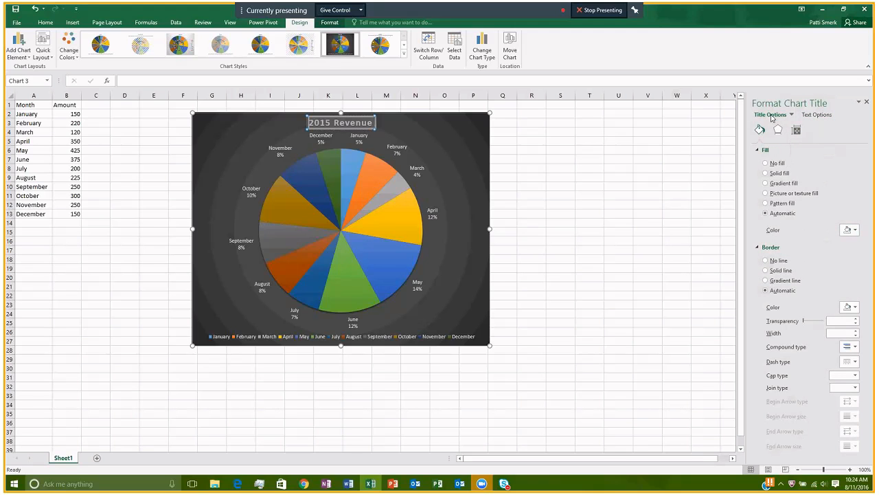
click(813, 116)
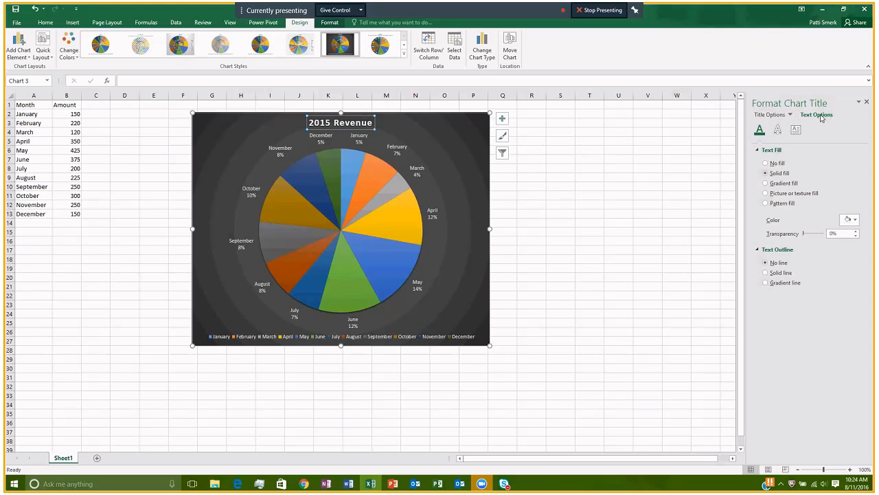
click(775, 117)
click(824, 115)
Format the whole "2015 Revenue" title in Arial Black with a gold font color and a larger font size.
double_click(358, 123)
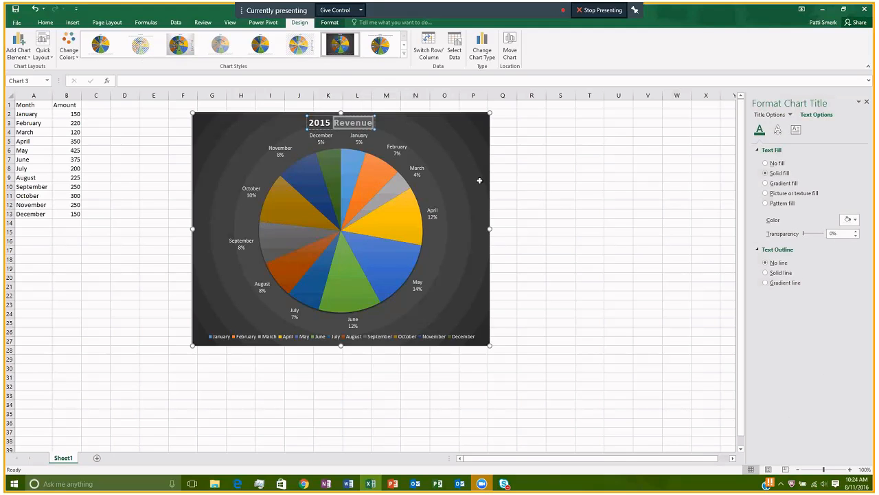
triple_click(309, 123)
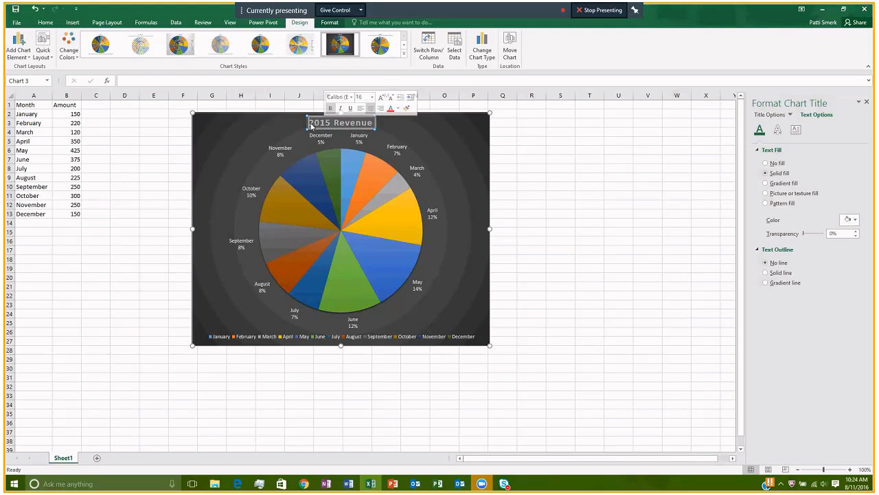
click(351, 97)
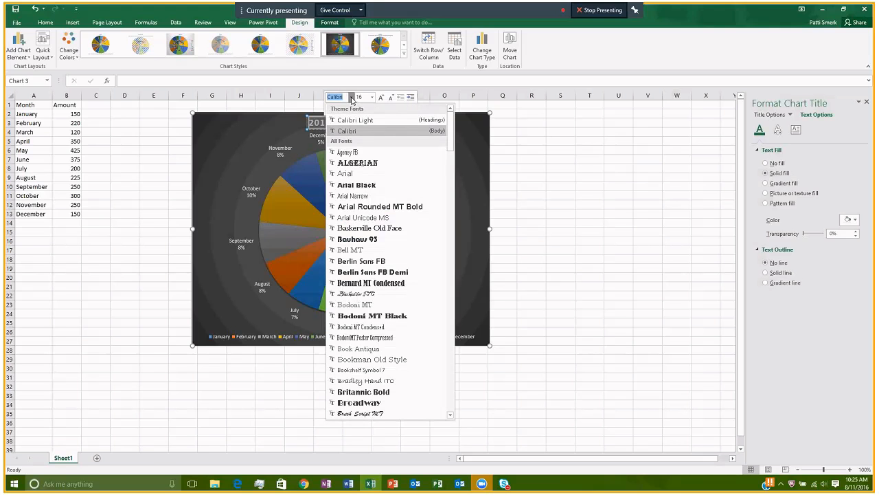
click(360, 186)
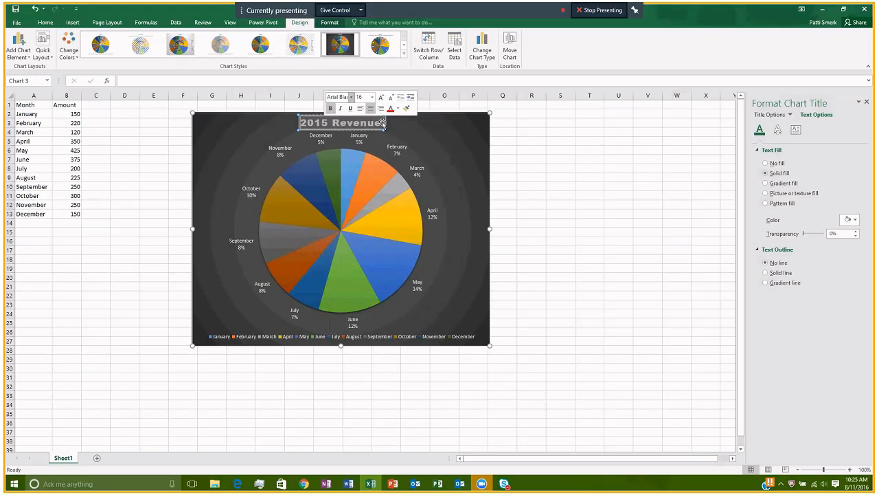
click(397, 108)
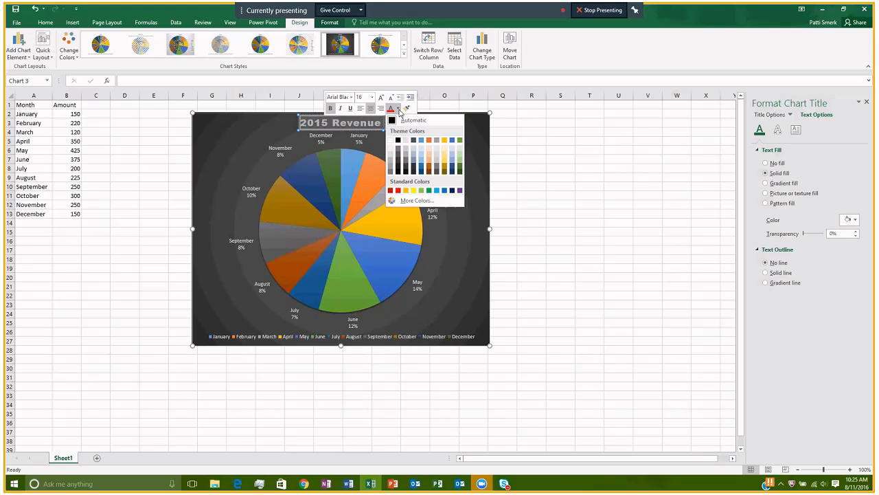
click(445, 140)
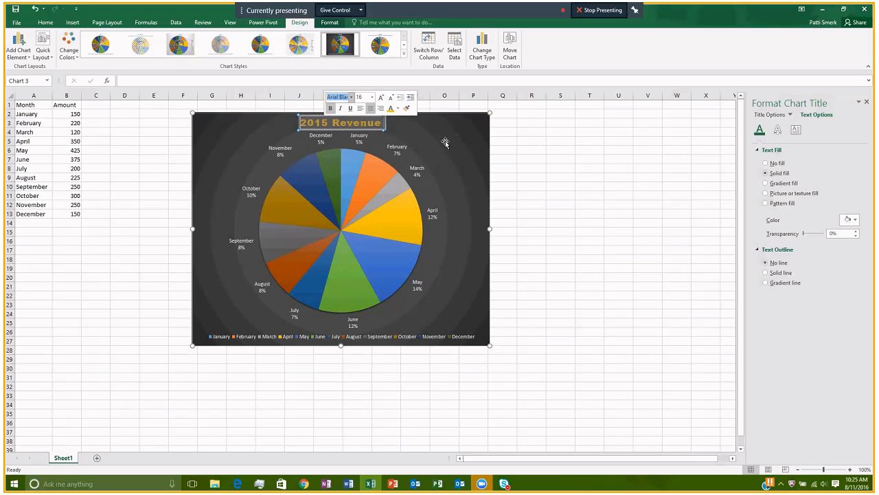
click(380, 98)
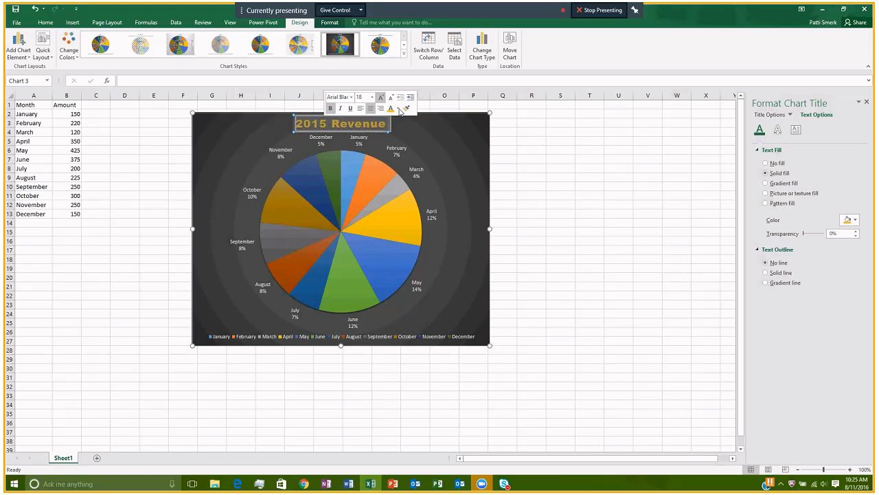
click(509, 167)
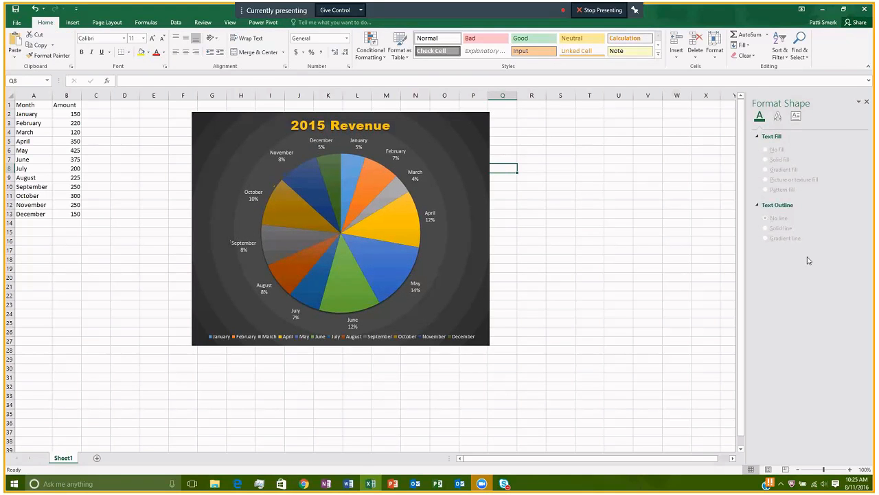
Delete the legend from beneath the pie chart.
click(390, 340)
click(391, 337)
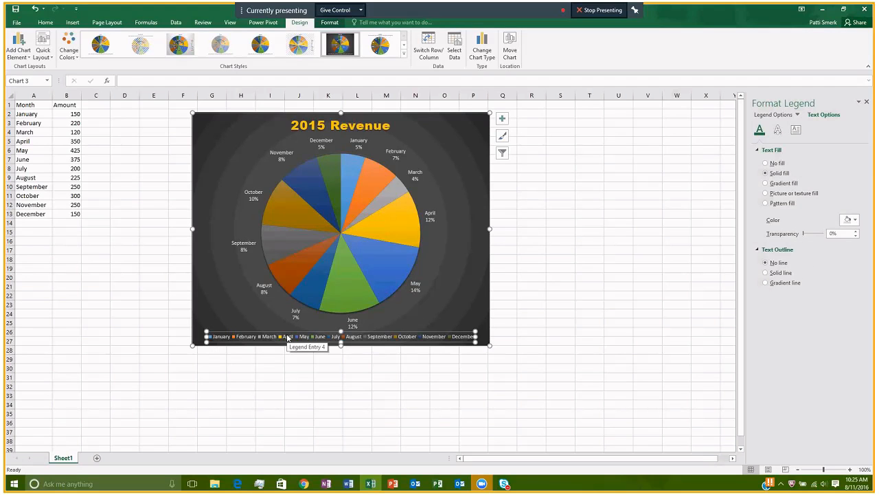
key(Delete)
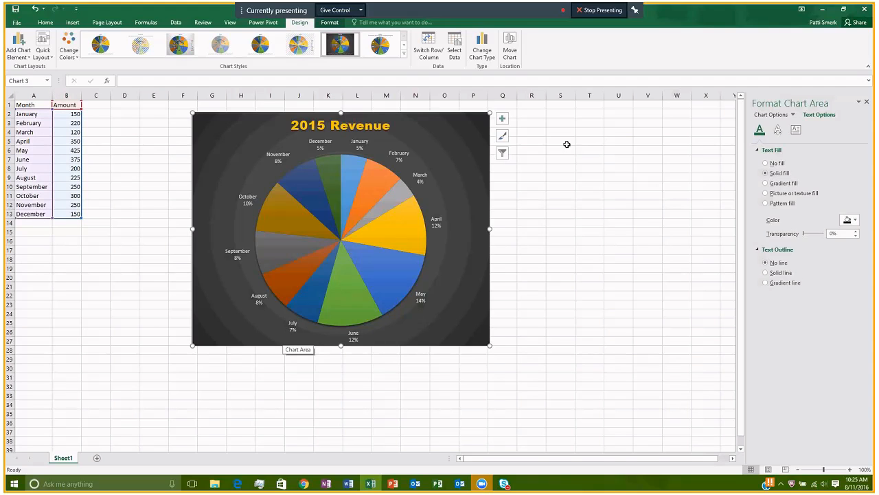
Add the legend back to the pie chart, try the Bottom and Left positions, and settle on Right.
click(502, 121)
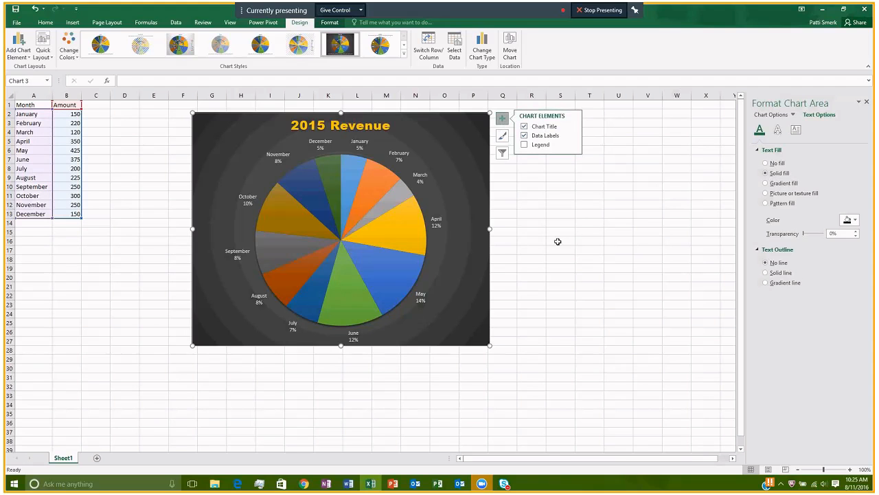
click(524, 144)
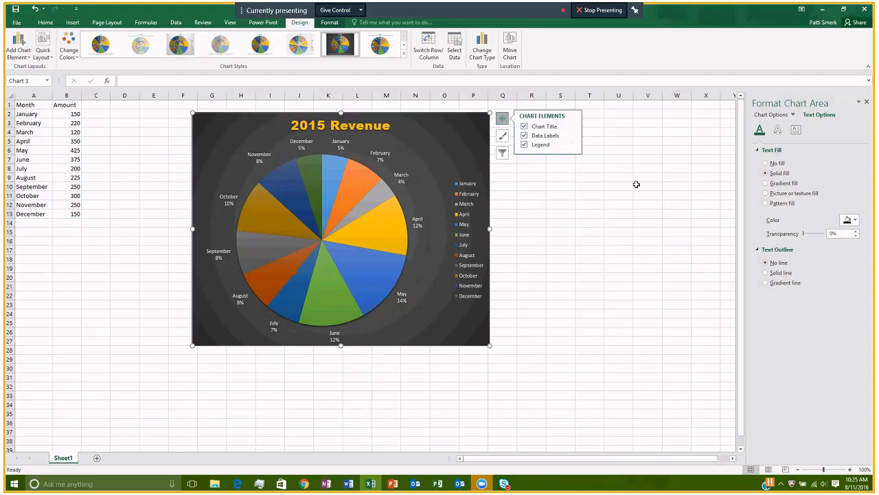
click(573, 145)
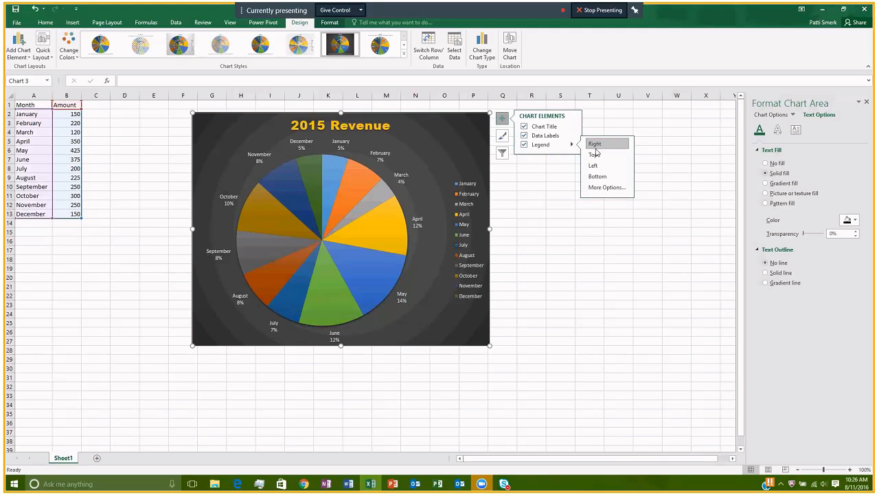
click(597, 177)
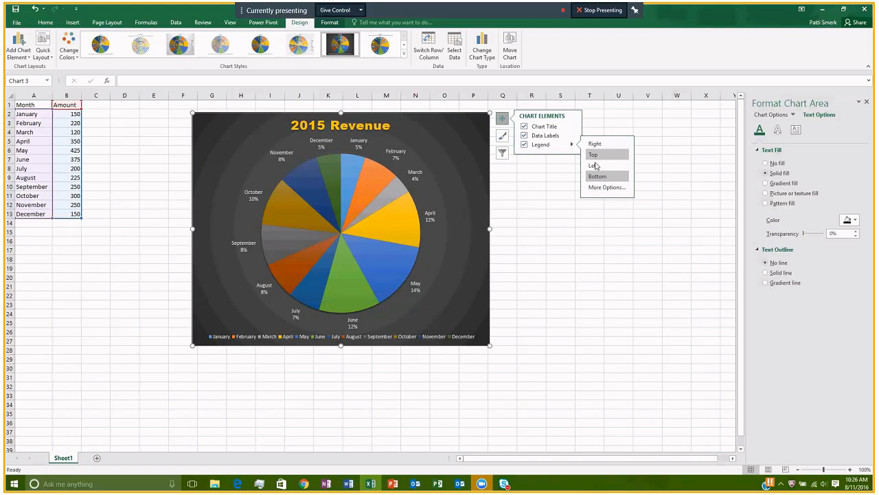
click(595, 166)
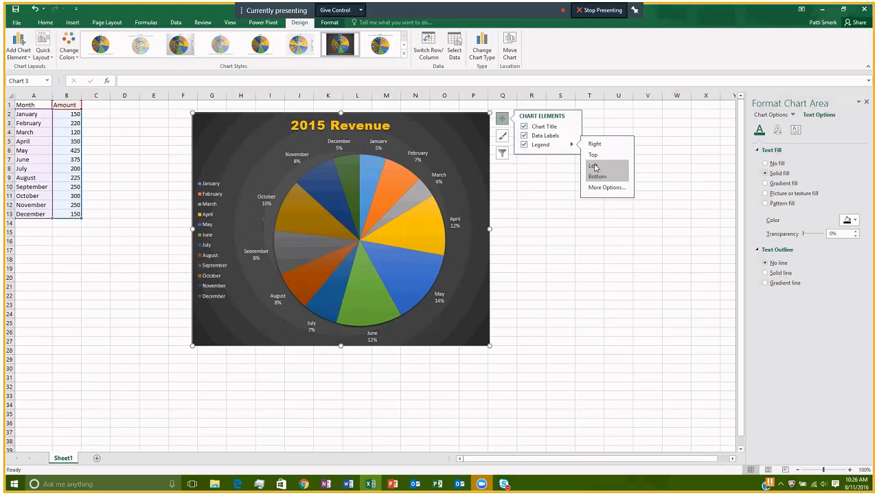
click(597, 145)
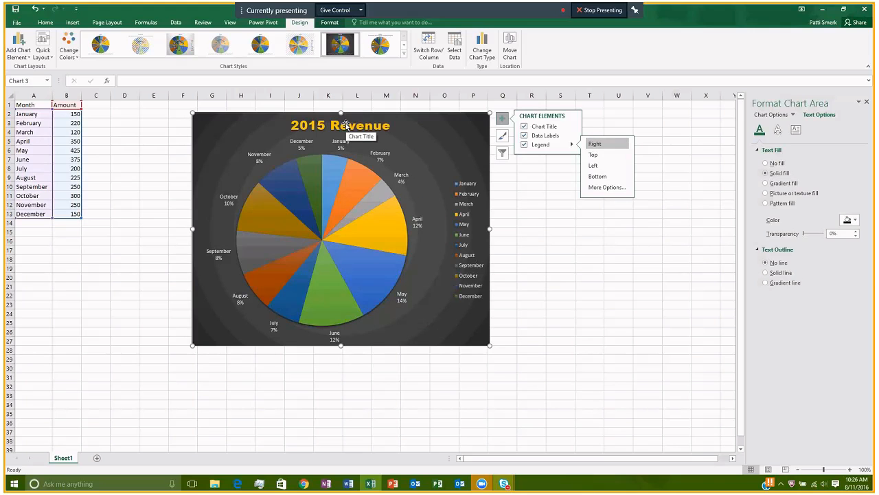
click(584, 240)
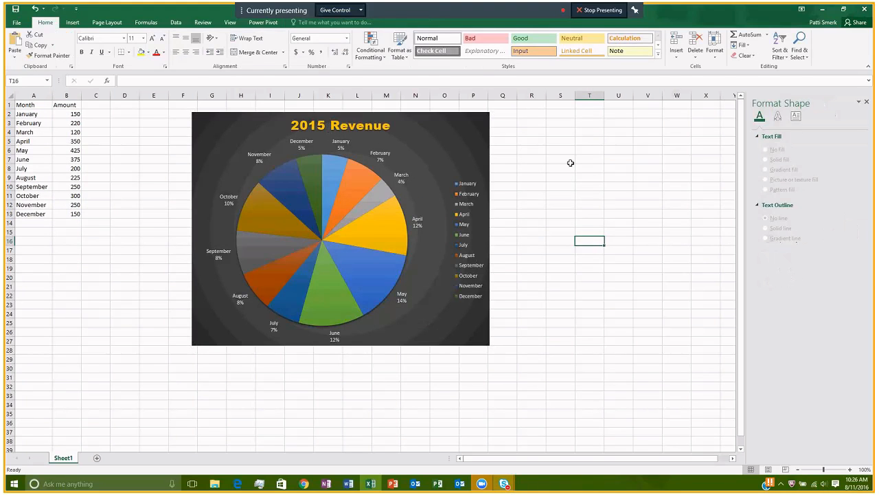
Shift the "2015 Revenue" title left along the chart's upper edge and bring it back near the center.
click(559, 175)
click(337, 129)
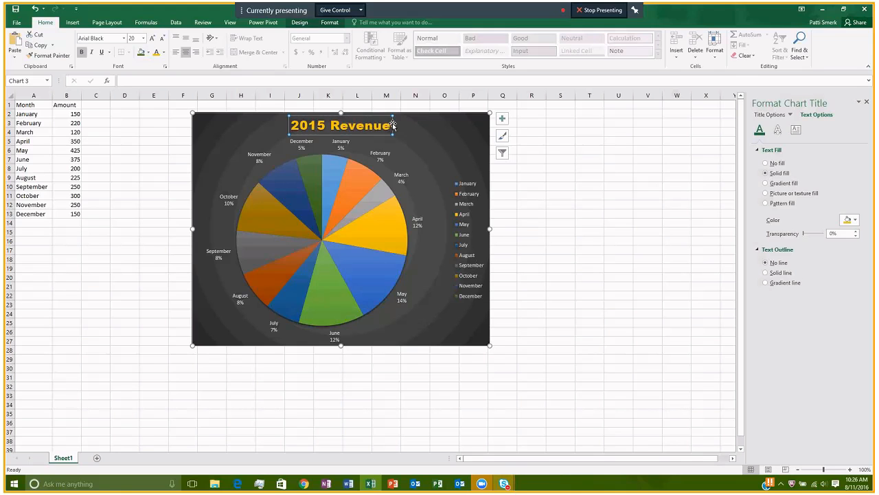
drag(393, 125, 365, 126)
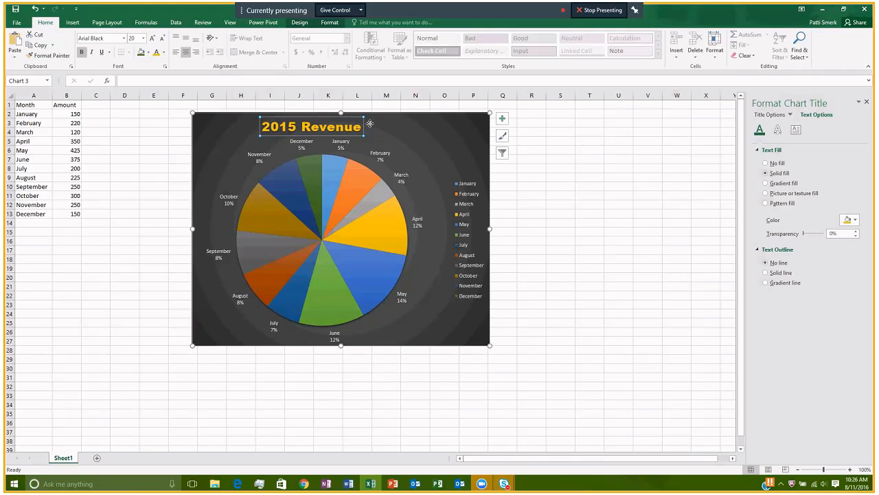
drag(363, 125, 370, 124)
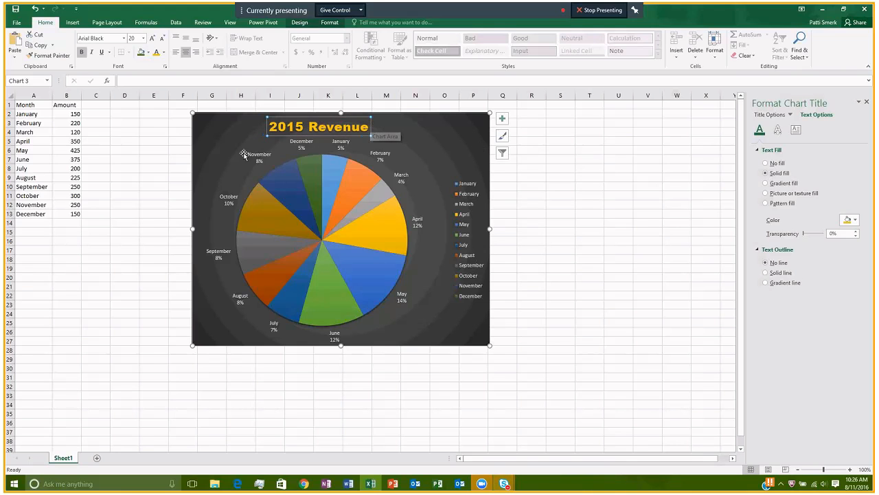
click(550, 315)
click(364, 134)
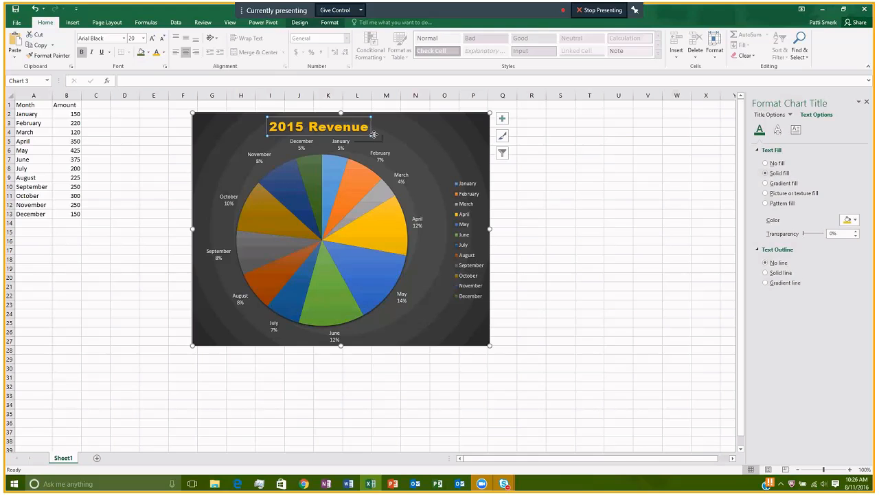
drag(371, 125, 391, 128)
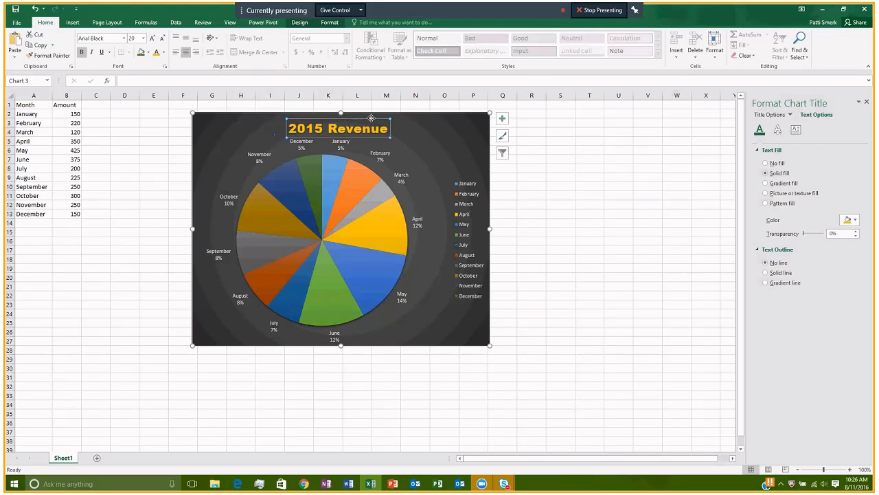
click(625, 289)
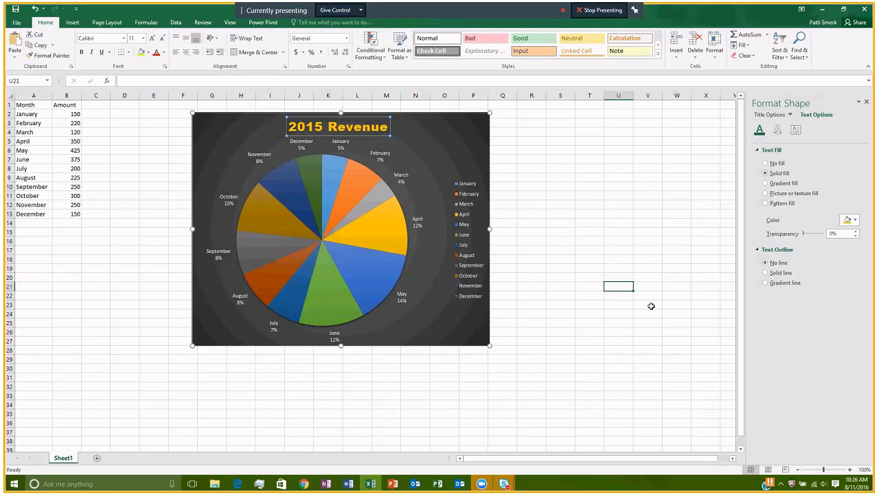
Delete the whole pie chart from the worksheet.
click(462, 329)
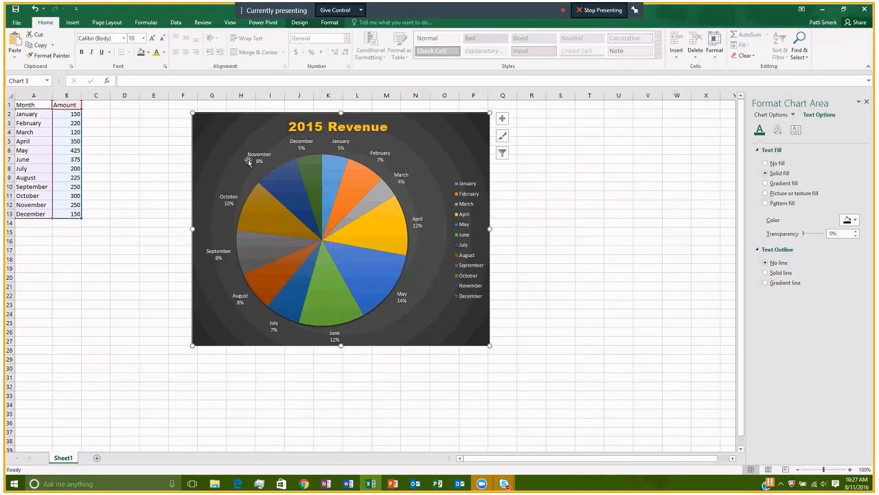
drag(256, 149, 254, 149)
key(Delete)
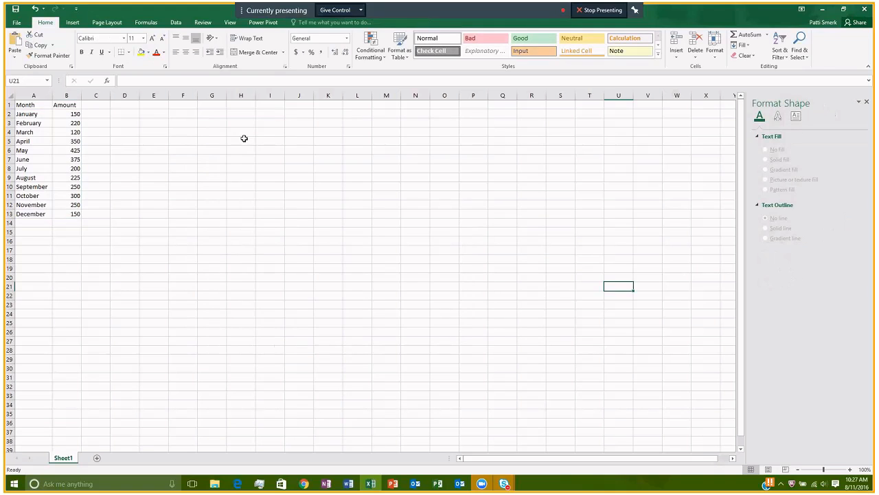
click(44, 133)
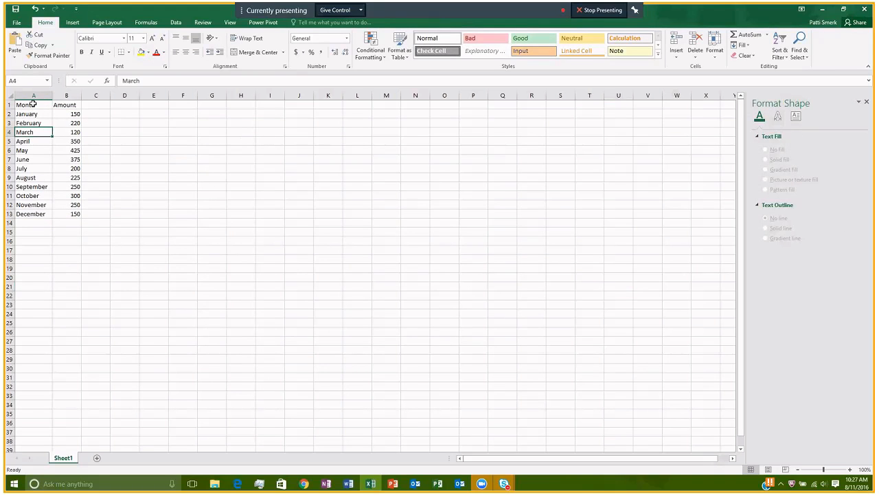
drag(33, 104, 66, 105)
drag(61, 143, 66, 214)
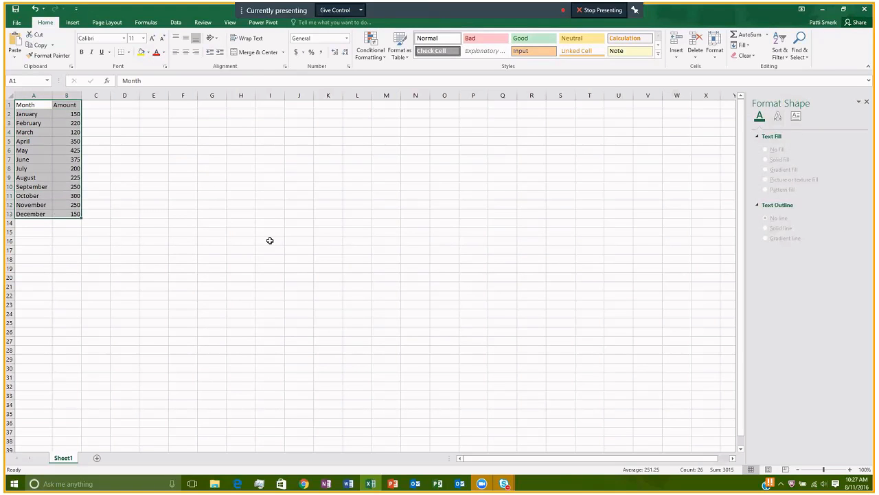
click(203, 194)
Select the January to June data with its headers, A1:B7, and preview the recommended Pie chart in the Insert Chart dialog.
drag(31, 104, 67, 159)
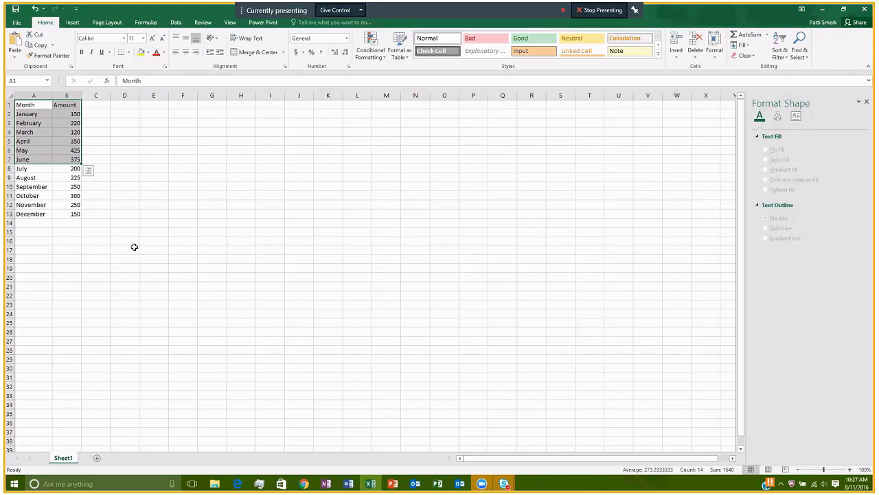
click(74, 22)
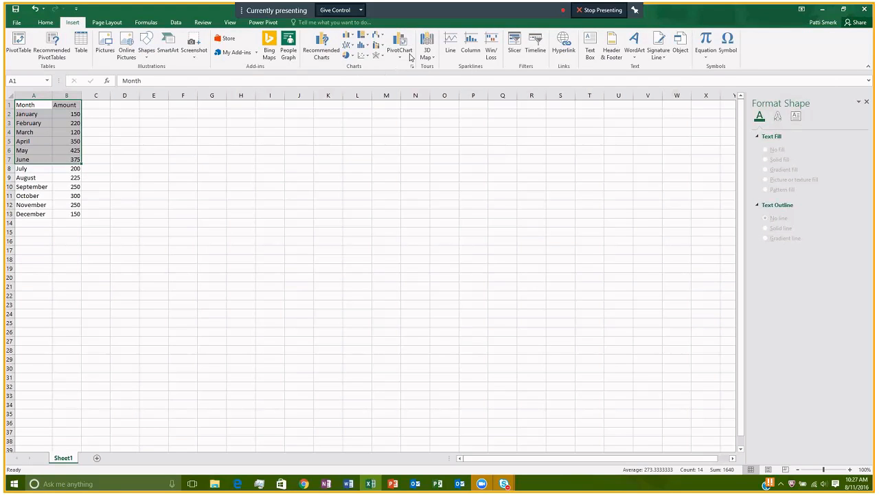
click(332, 46)
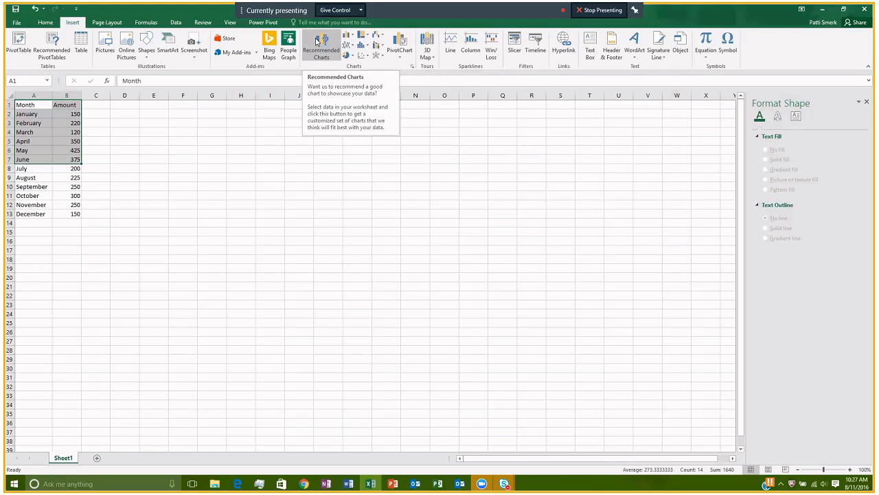
click(412, 69)
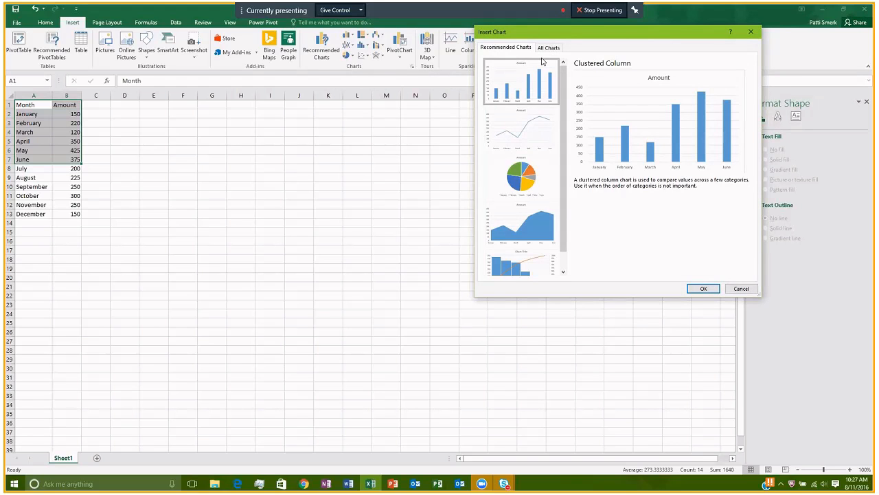
click(530, 173)
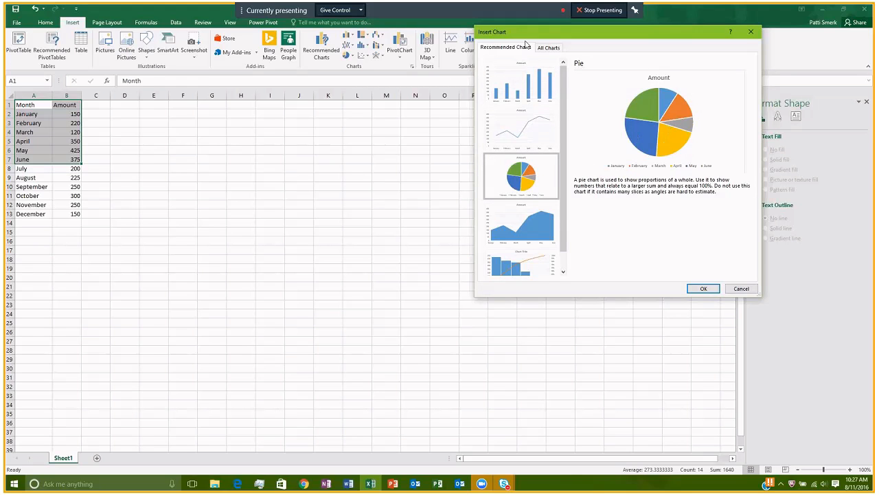
Examine the Pie and 3-D Pie previews among all chart types, enlarging the Insert Chart dialog.
click(553, 48)
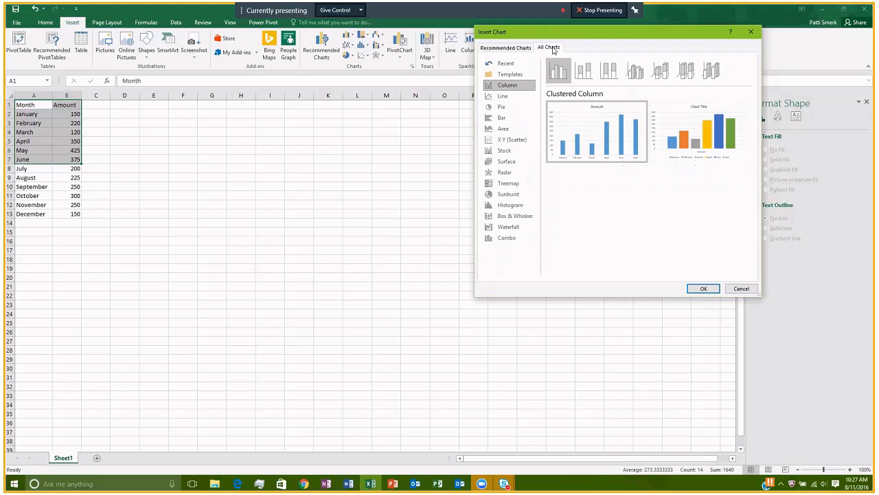
click(510, 111)
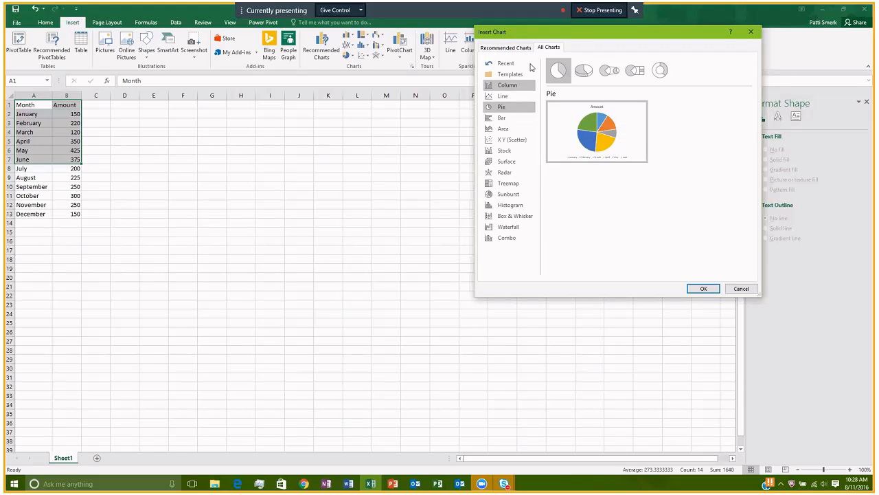
mouse_move(600, 137)
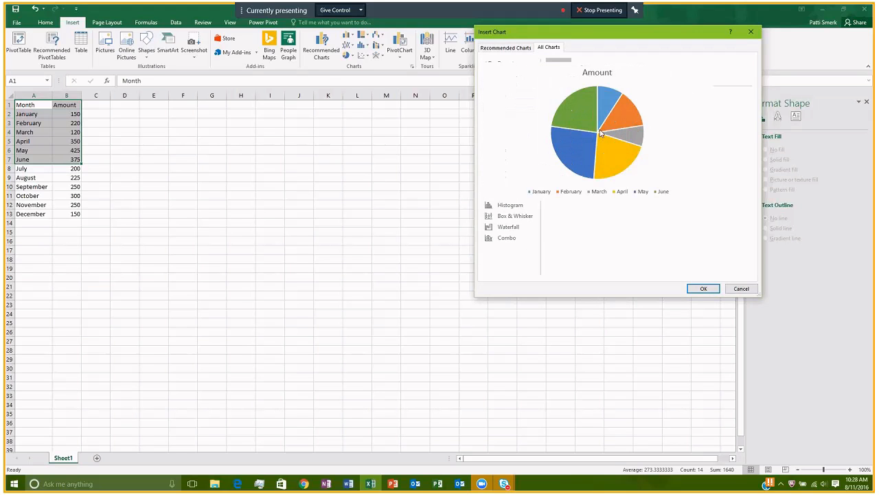
mouse_move(627, 144)
mouse_move(602, 160)
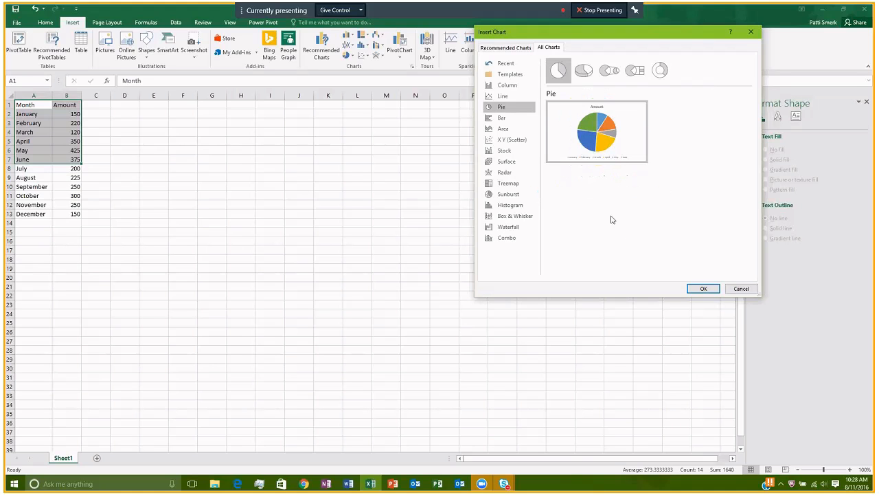
click(588, 77)
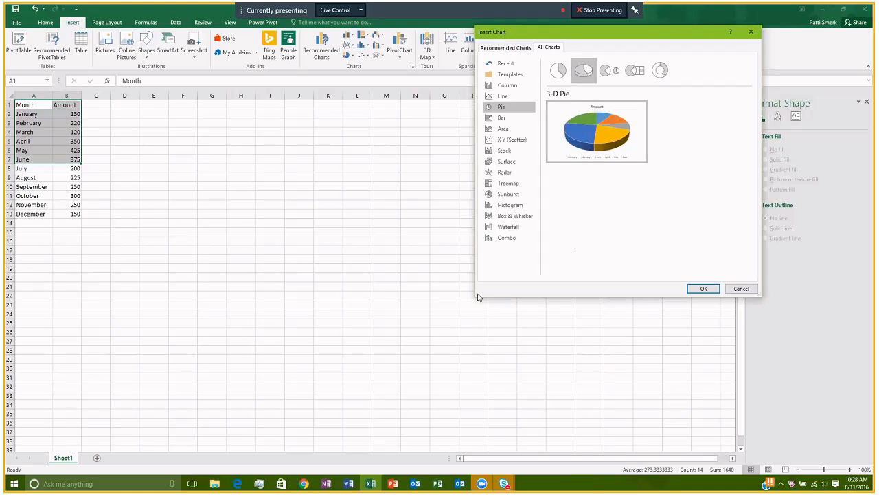
drag(477, 298, 290, 412)
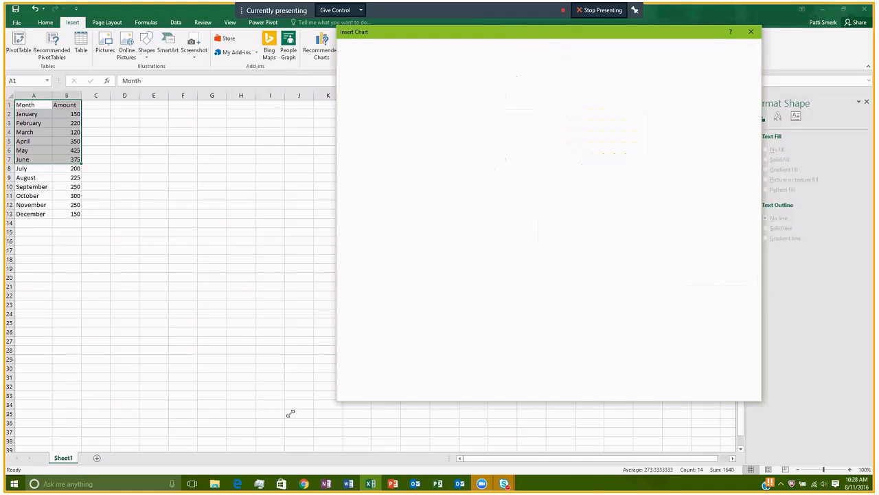
mouse_move(411, 134)
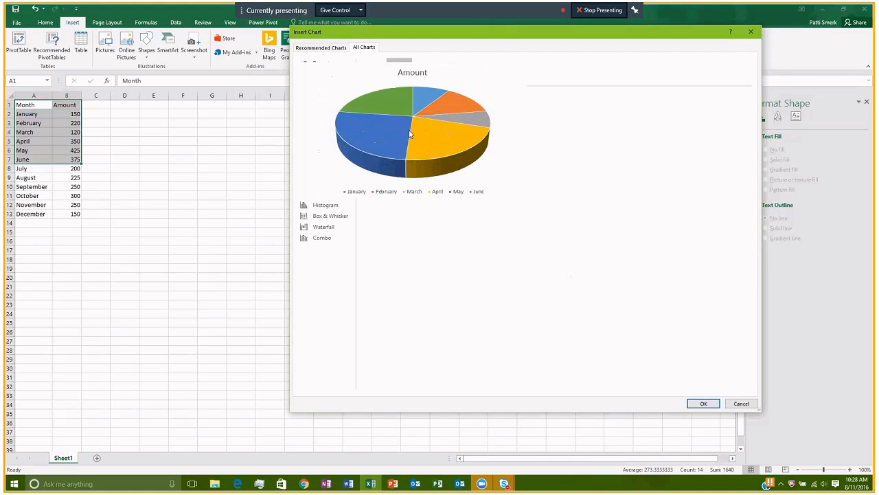
Insert the Clustered Bar chart variant with a separately colored bar series per month, and move it up beside the data table.
click(329, 119)
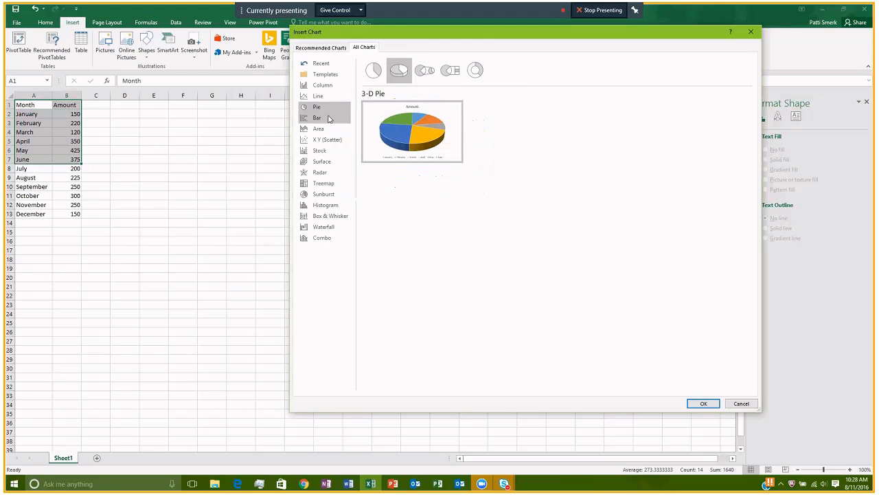
mouse_move(516, 128)
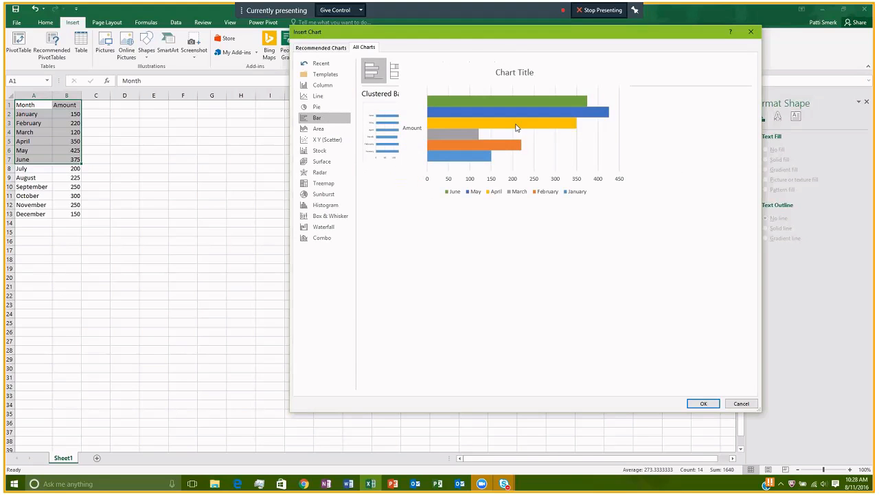
click(704, 404)
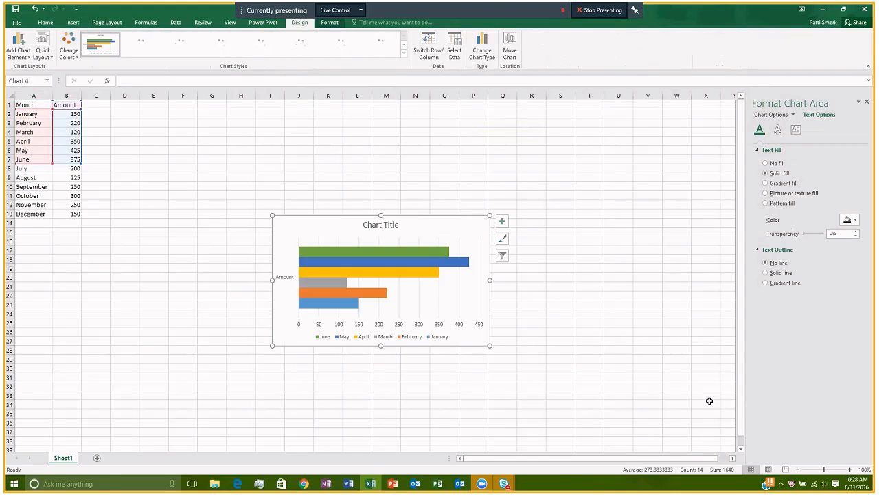
drag(337, 222, 232, 130)
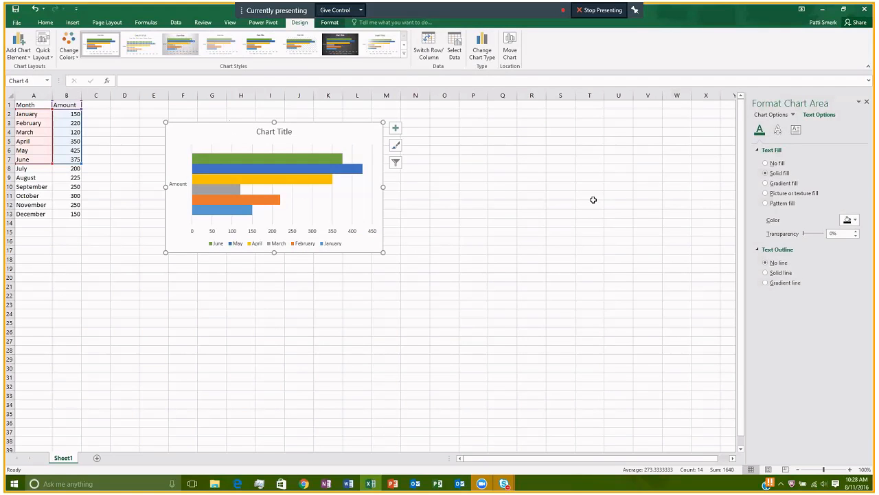
Apply the chart style with a gray gradient background and in-bar data labels to the bar chart, and inspect its legend and both axes.
click(182, 46)
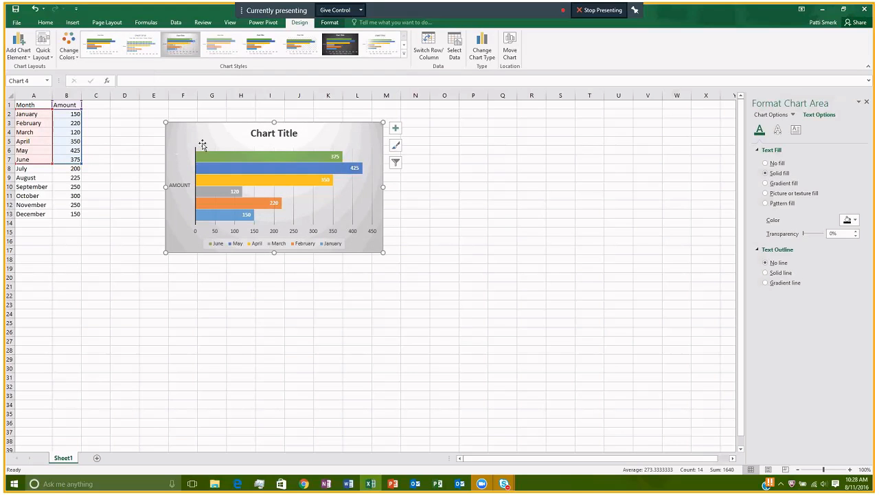
click(556, 255)
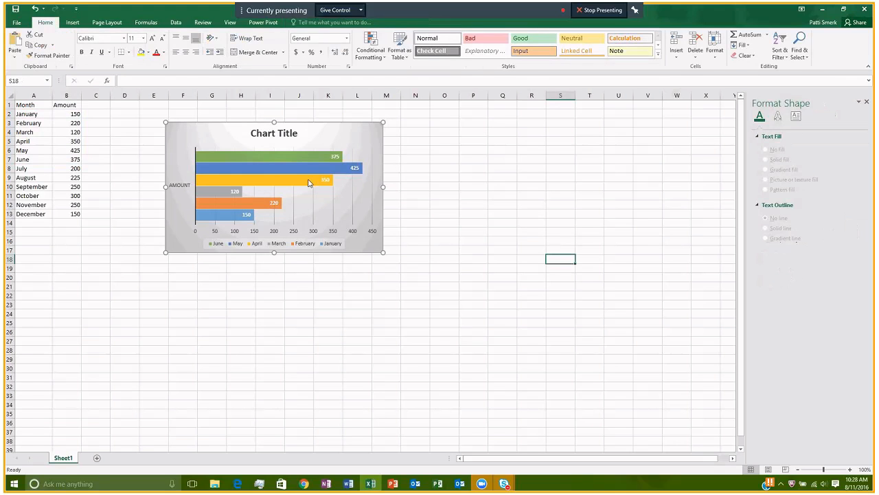
click(309, 246)
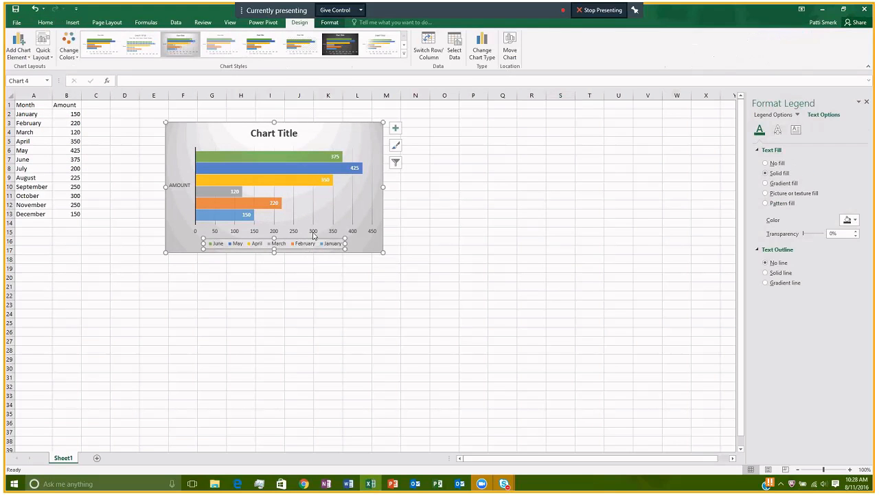
click(314, 232)
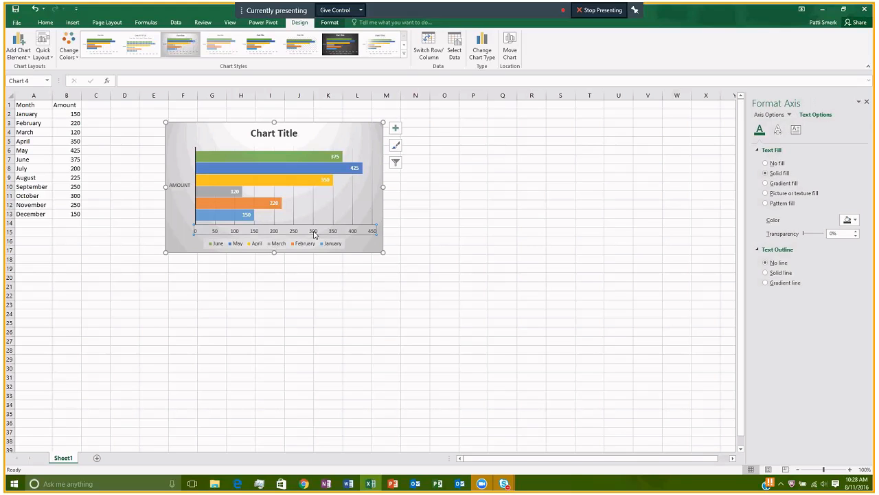
click(175, 190)
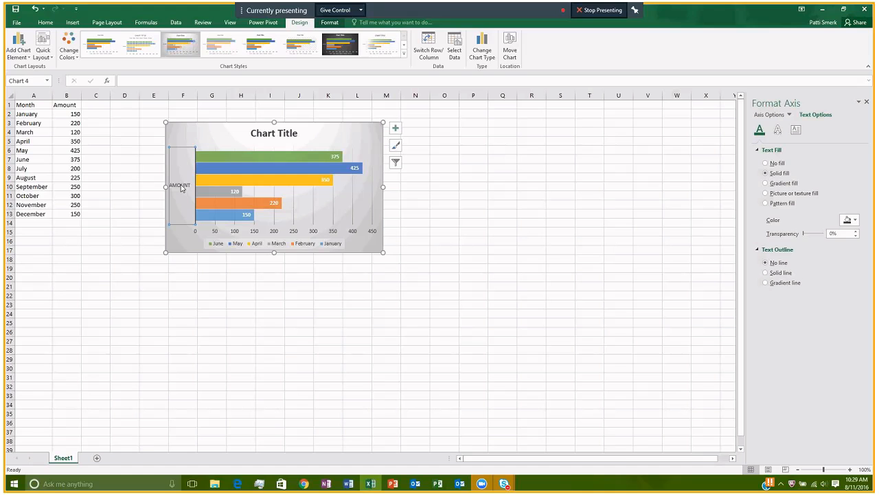
Replace the bar chart's placeholder title with "First half 2016".
click(280, 137)
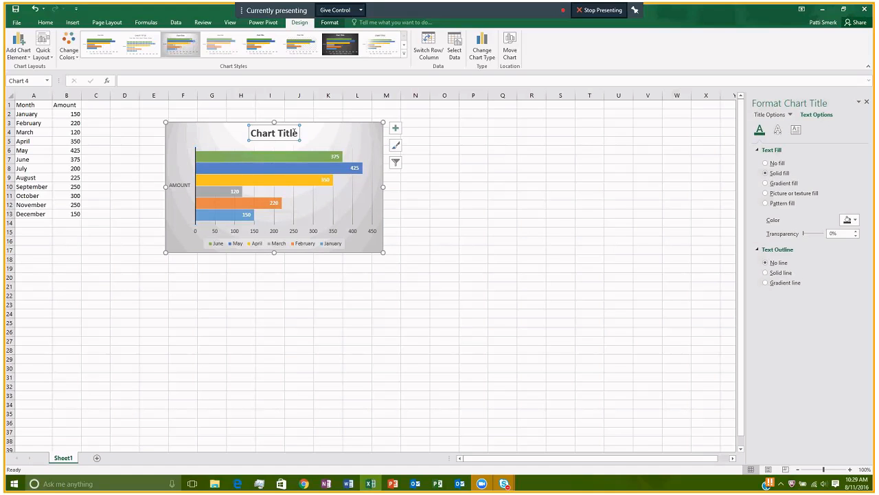
drag(298, 133, 238, 133)
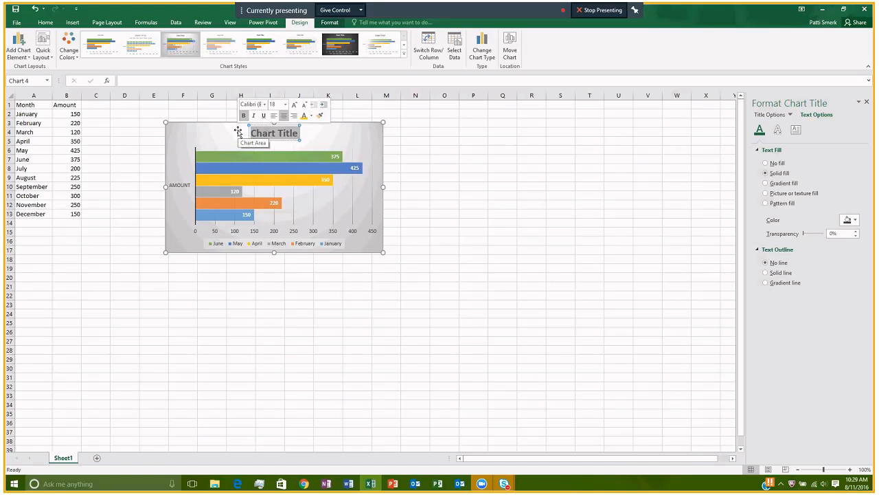
text(First hal)
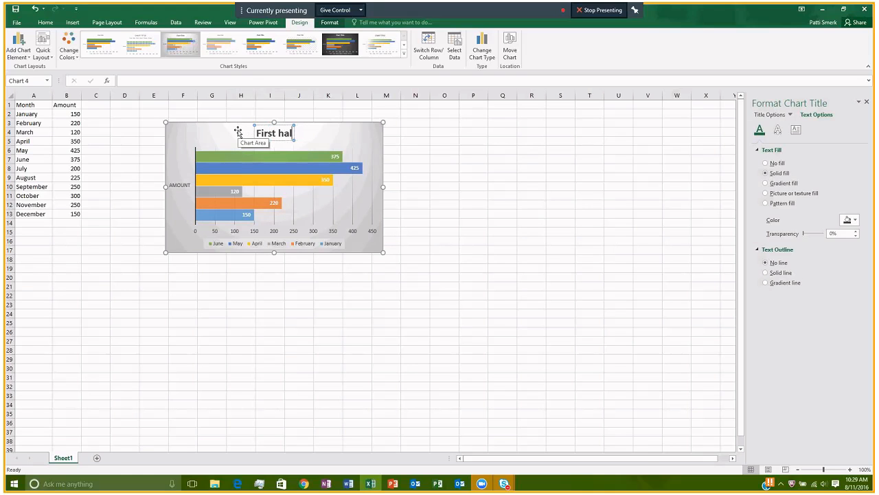
text(f 2016)
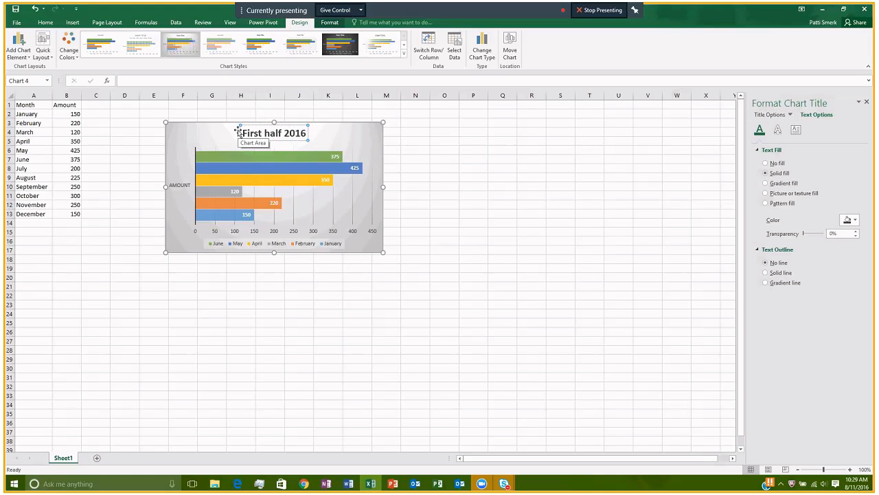
click(512, 260)
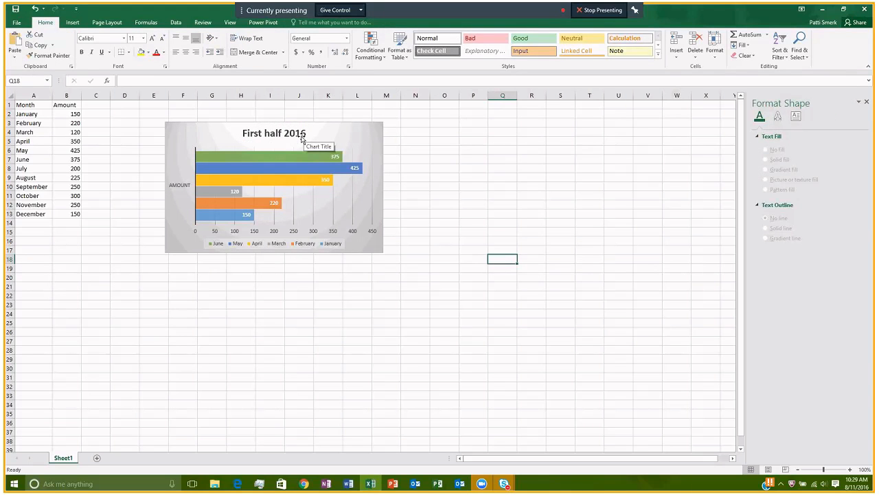
Inspect the bar chart's May and June data series and the formatting commands available for the June series.
click(377, 144)
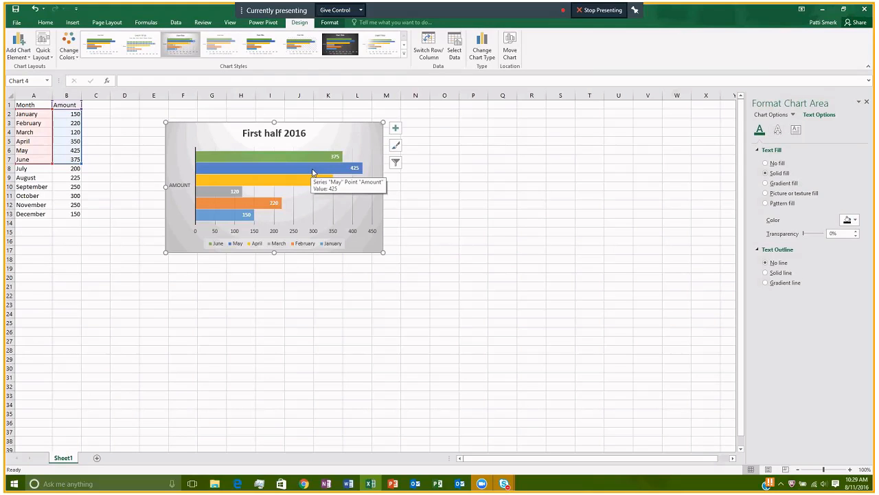
click(313, 172)
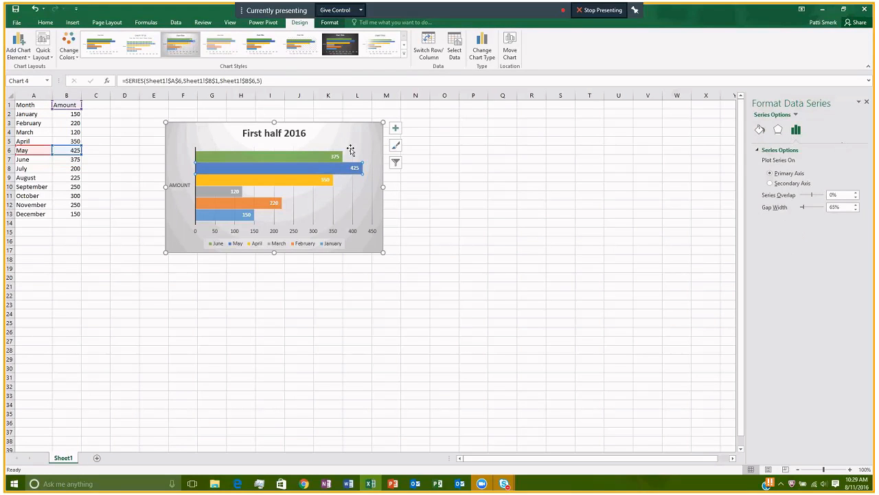
right_click(338, 167)
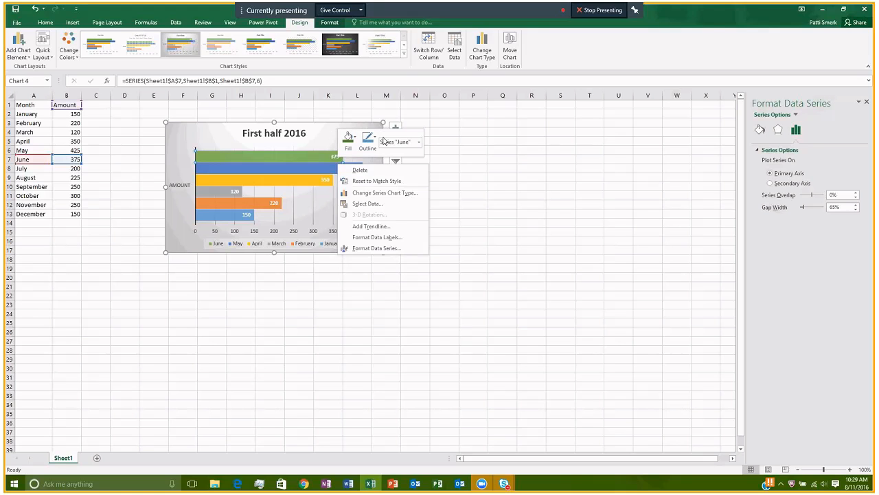
key(Escape)
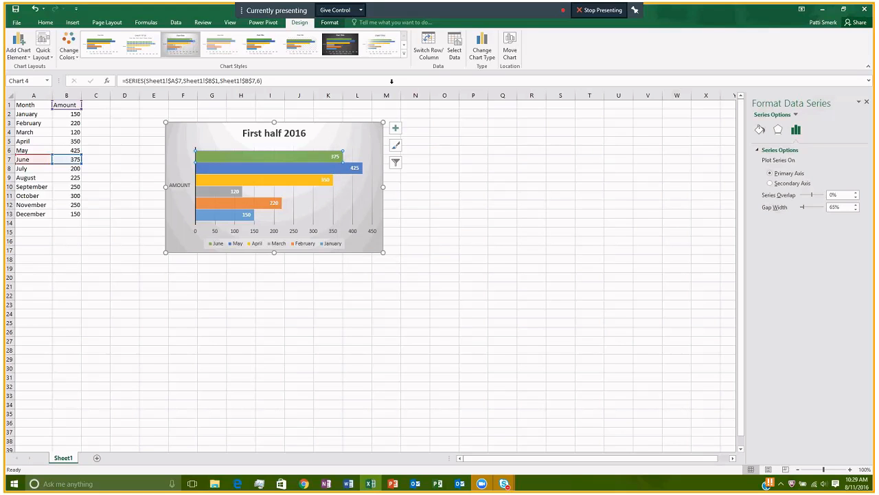
Examine the Move Chart placement options and the available destination sheets, leaving the chart where it is.
click(509, 52)
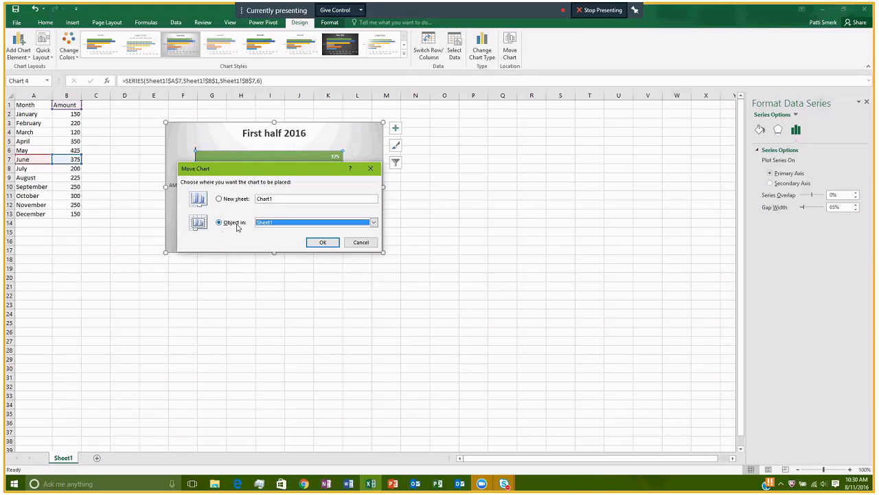
click(374, 224)
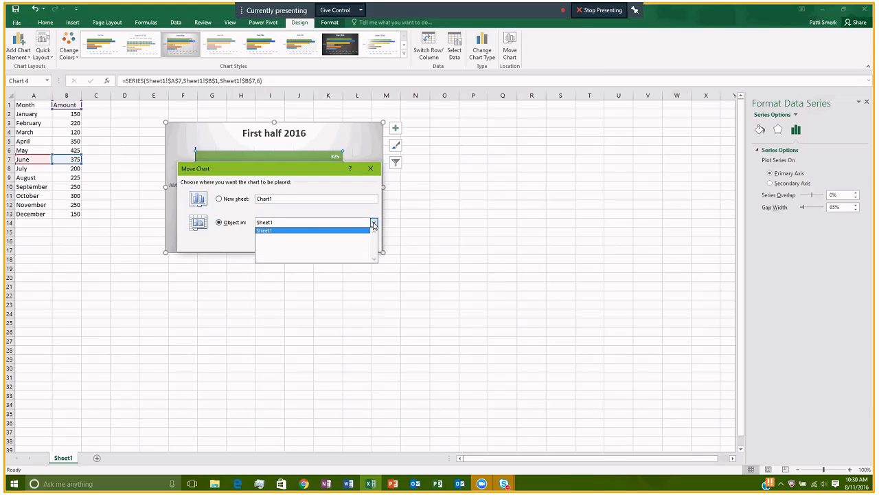
click(374, 222)
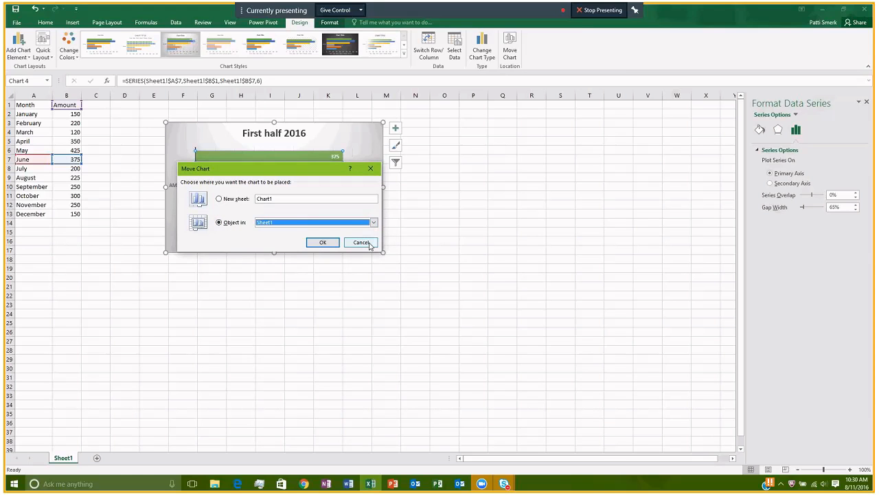
click(362, 242)
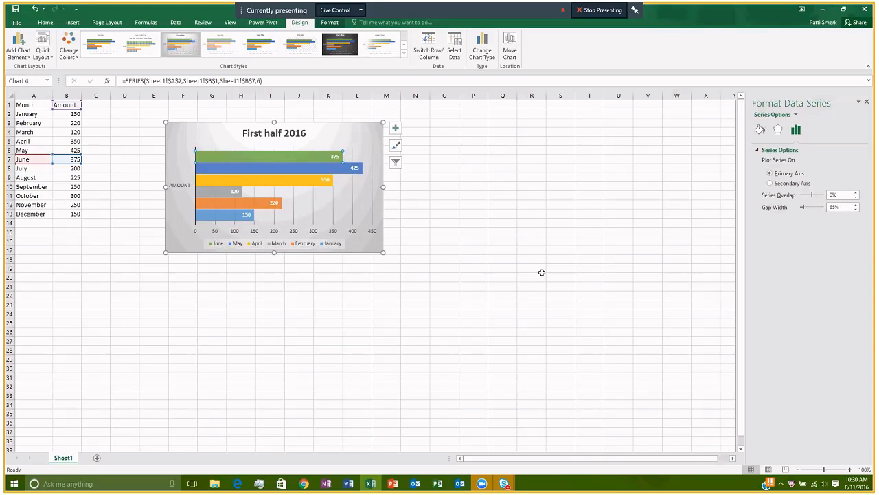
Select the whole bar chart, and switch to the webinar presentation in PowerPoint.
click(335, 137)
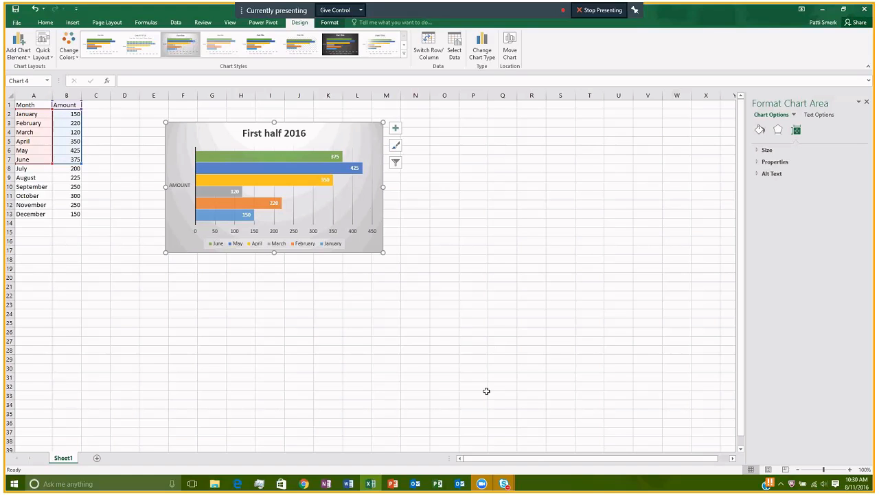
click(393, 484)
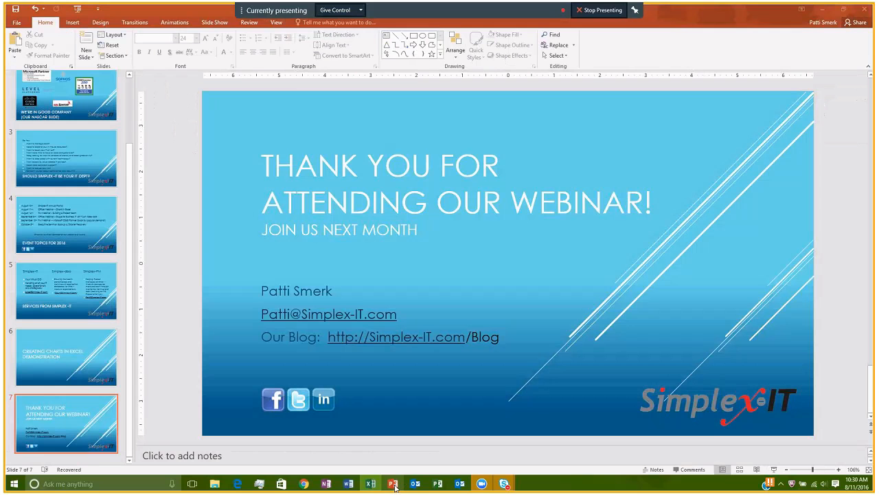